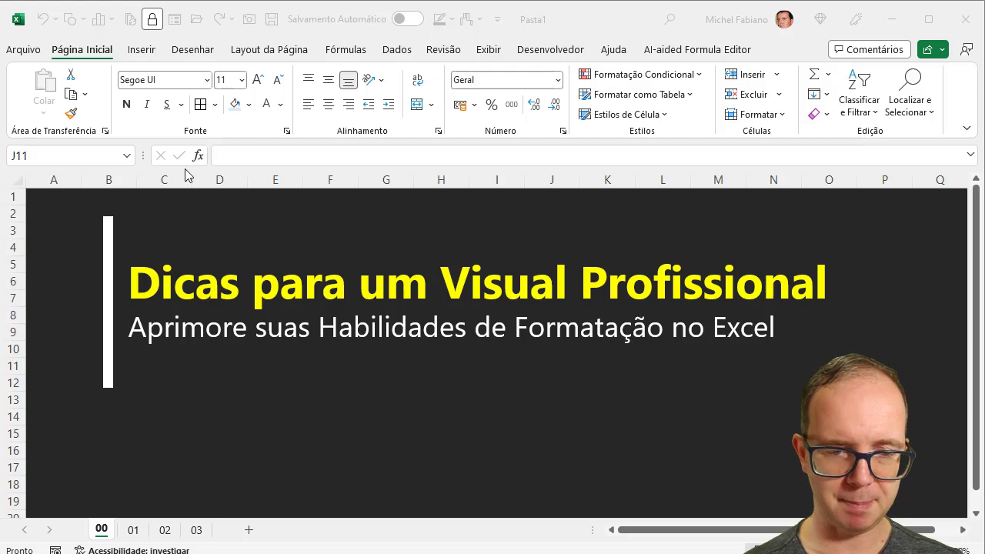
Go to sheet 01 with the unformatted Tabela de Variação de Produção.
click(133, 531)
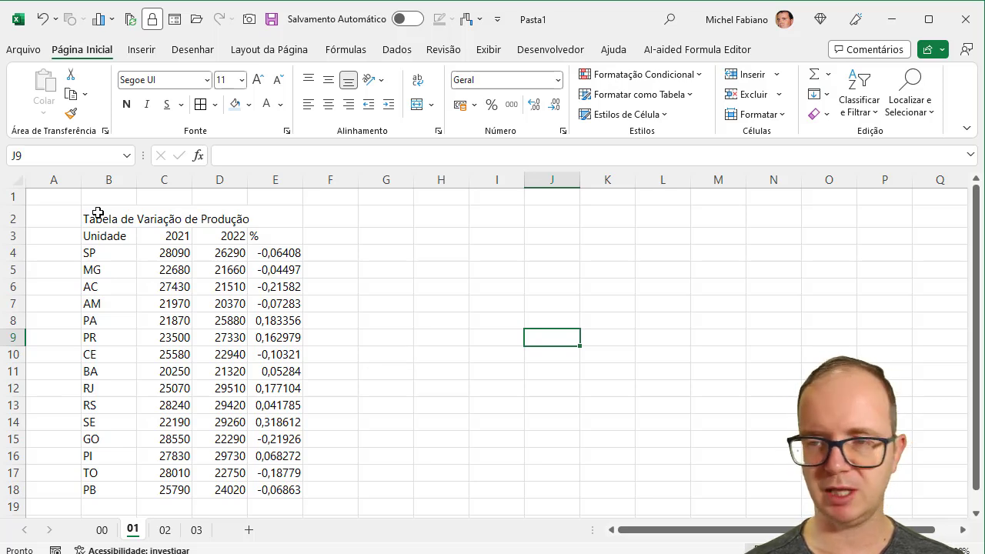
Set the font of table range B2:E18 to Calibri.
mouse_move(98, 213)
mouse_down()
mouse_move(256, 434)
mouse_move(279, 492)
mouse_up()
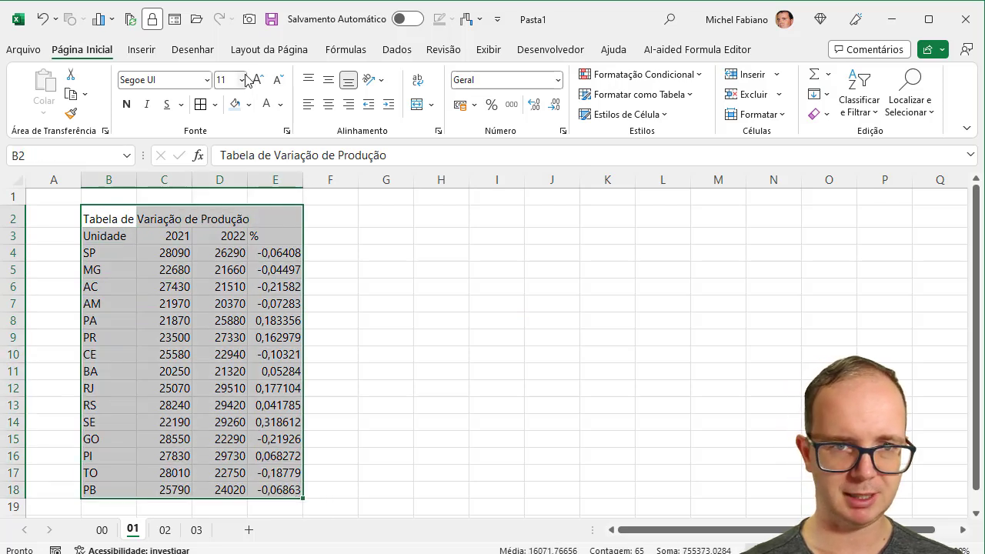
click(183, 81)
key(Up)
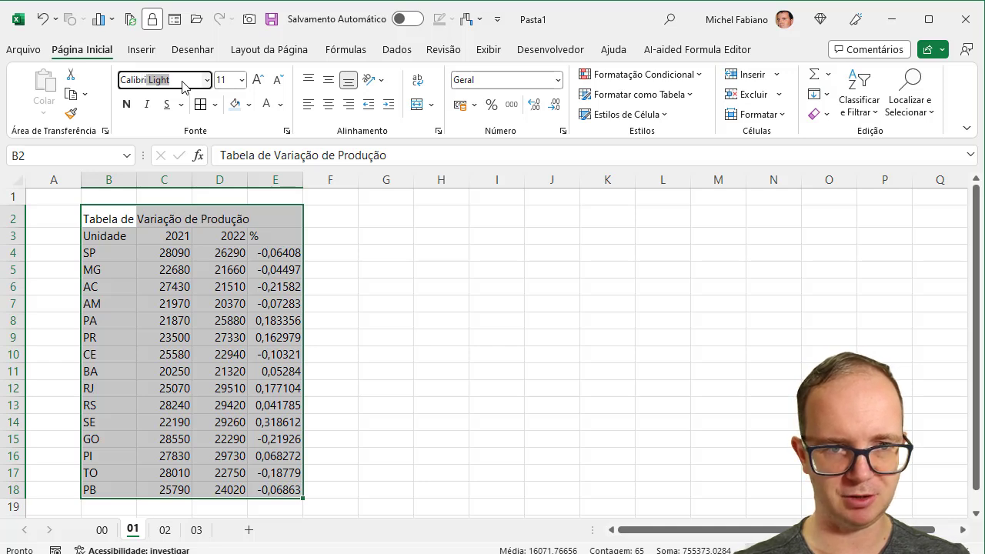
key(Delete)
key(Return)
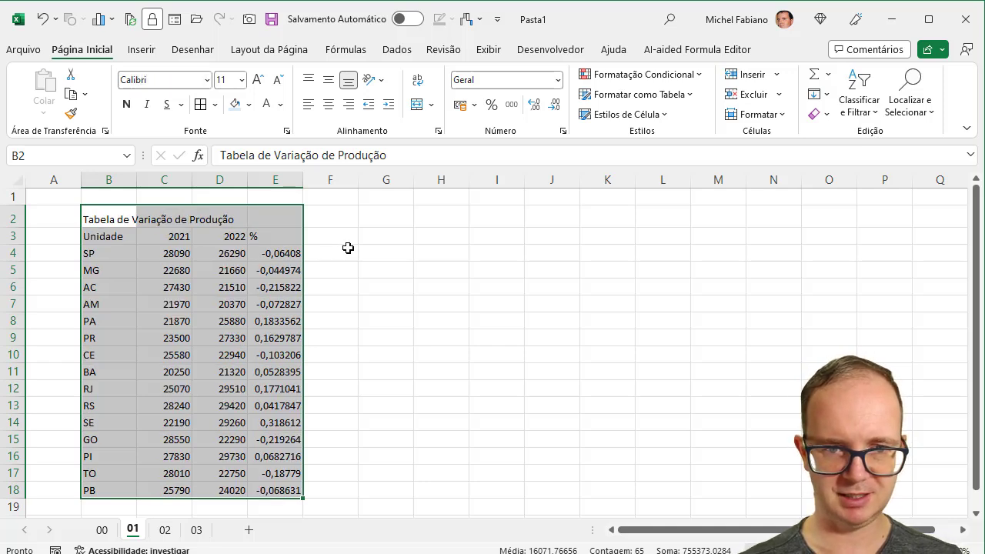
click(348, 249)
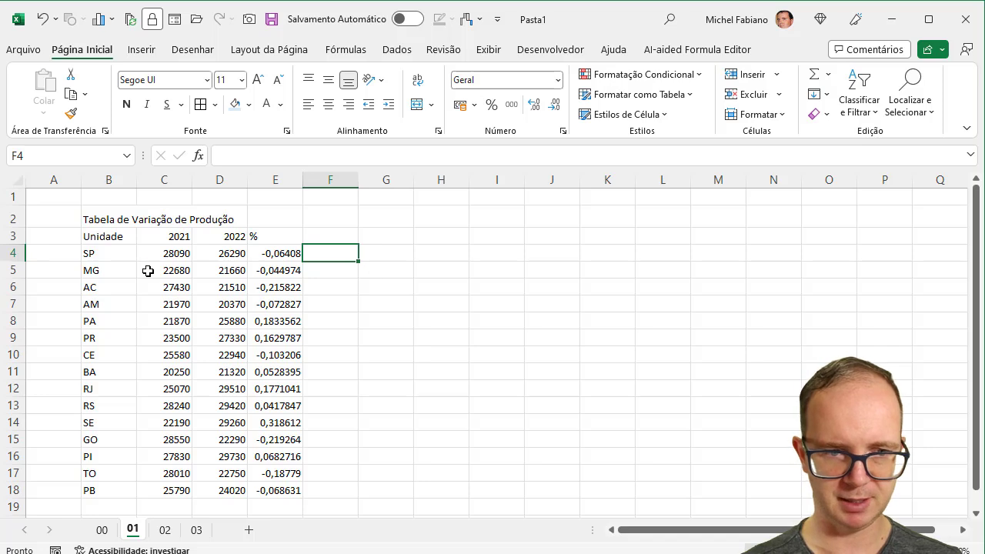
Give the header row B3:E3 a dark grey fill with white text.
drag(110, 236, 282, 235)
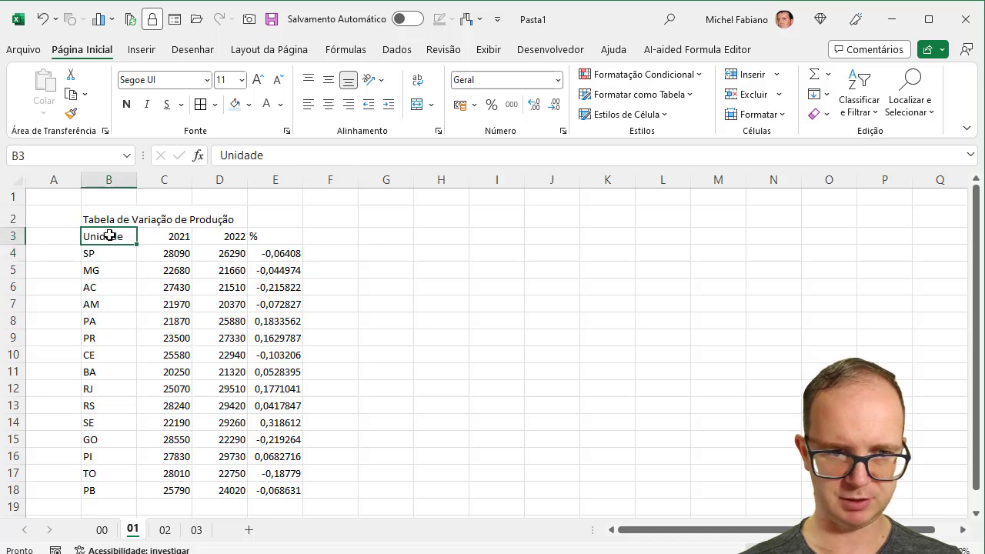
click(283, 235)
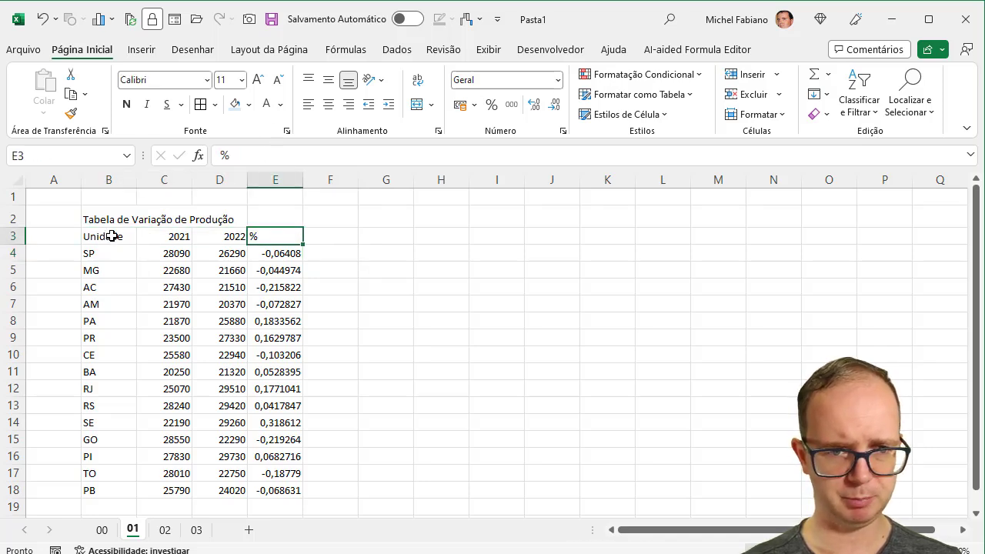
drag(112, 236, 285, 237)
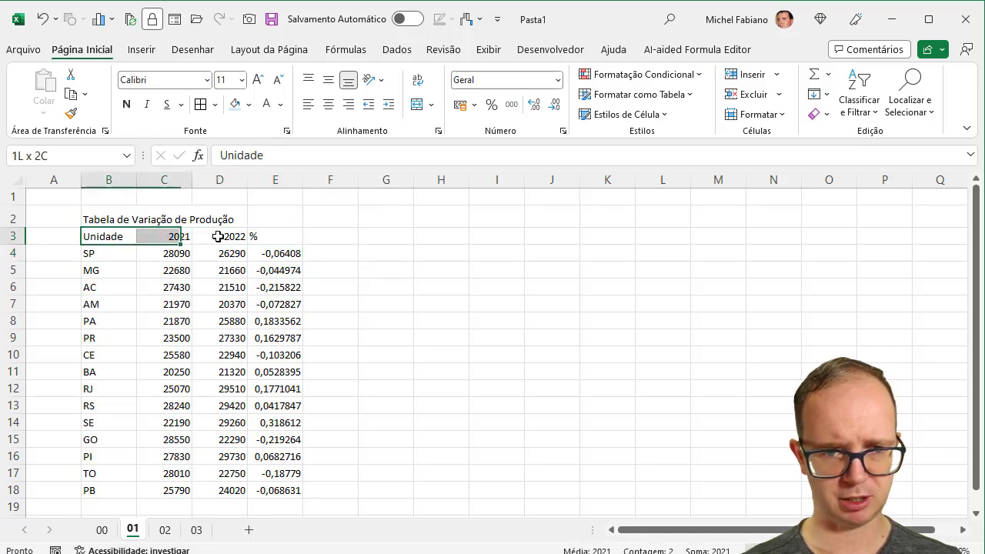
click(249, 105)
click(262, 197)
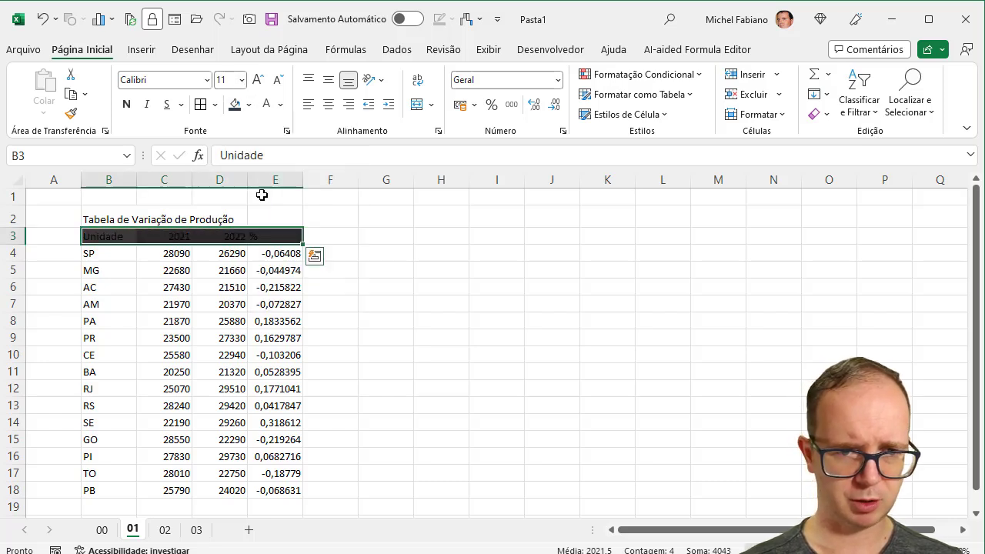
click(268, 106)
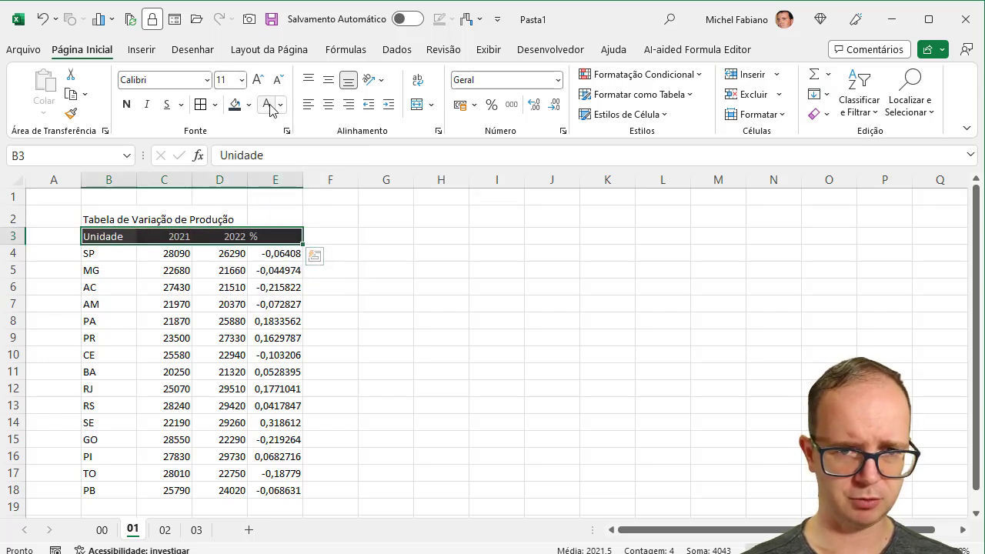
Centre the header text both ways, enlarge it to 12 point and make it bold.
click(331, 107)
click(331, 82)
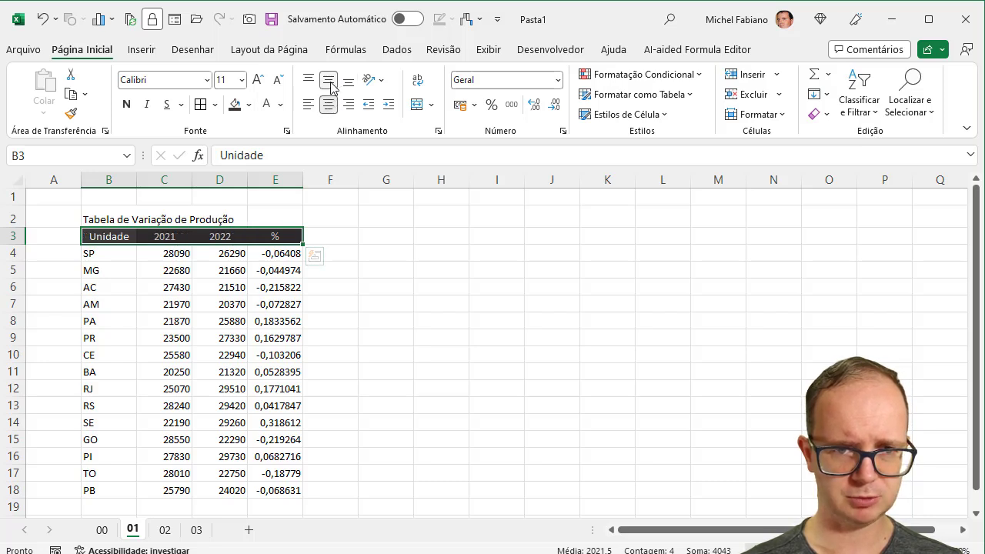
click(260, 81)
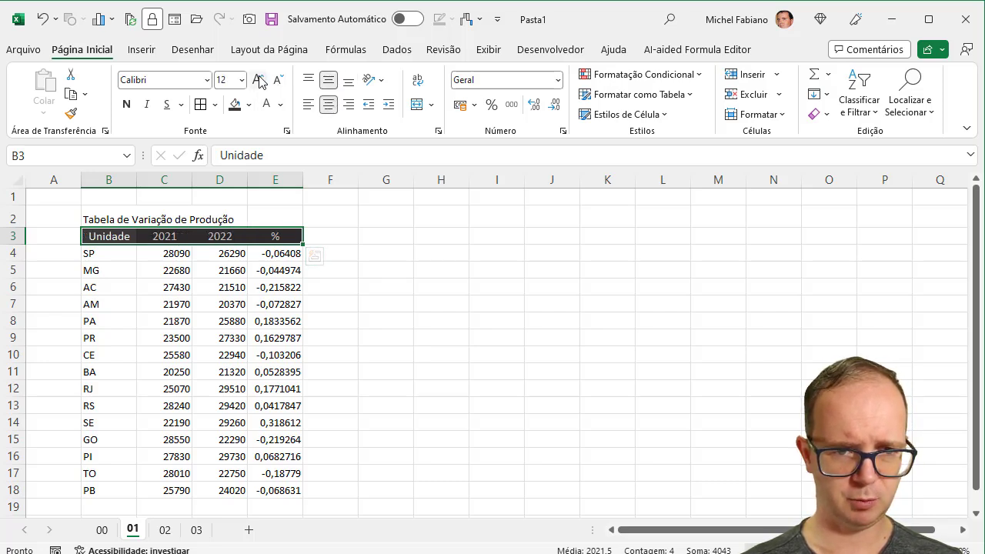
click(128, 104)
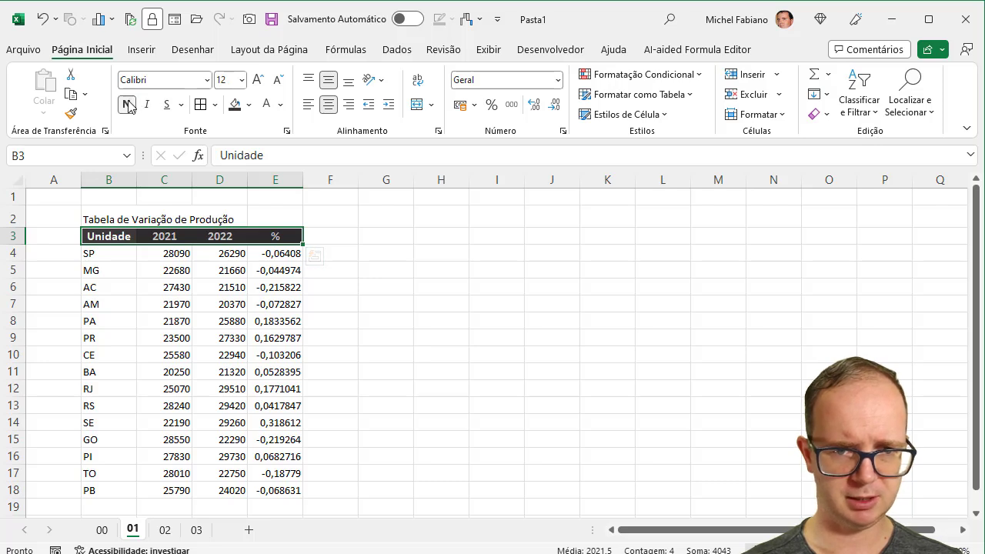
drag(117, 240, 257, 490)
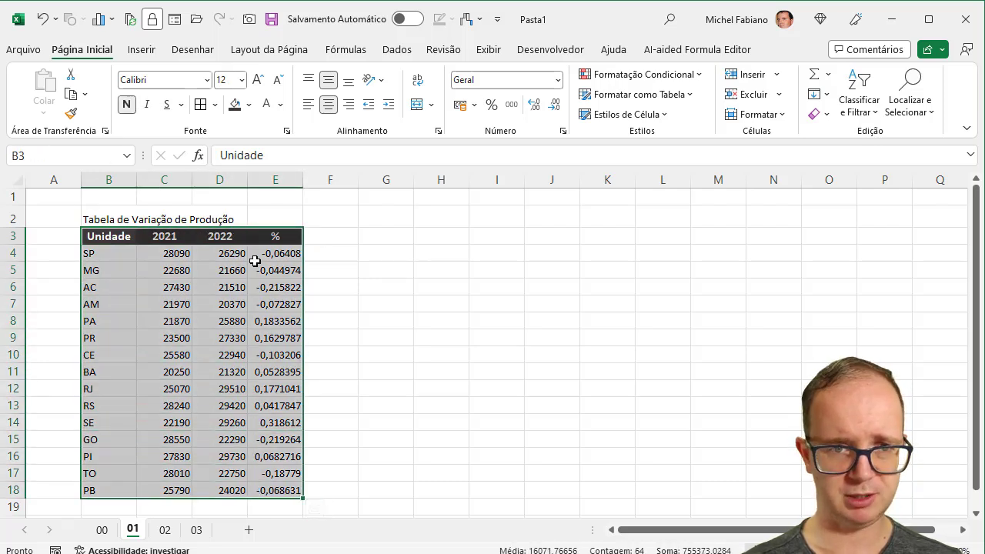
click(215, 105)
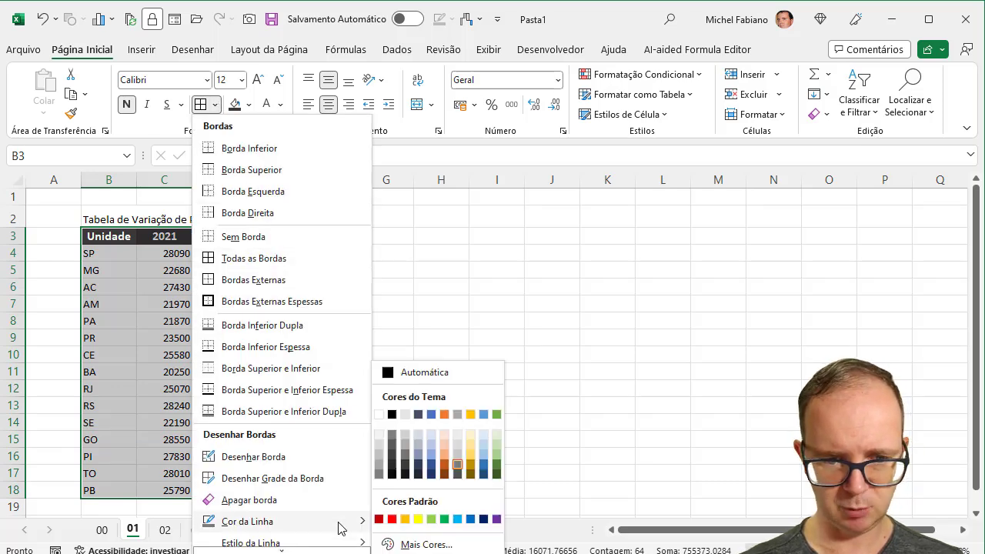
Add All Borders in automatic black to every cell of B3:E18.
mouse_move(359, 522)
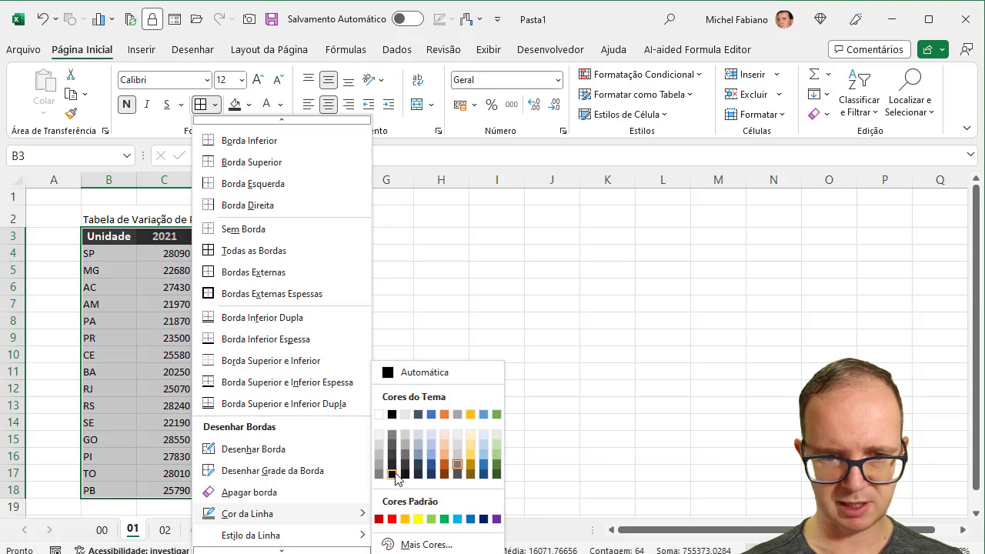
click(409, 373)
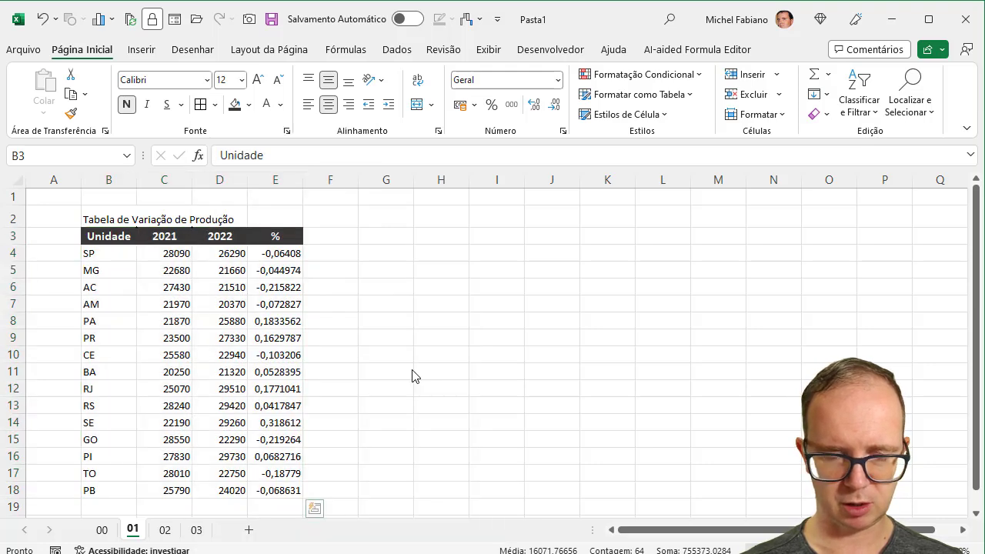
click(171, 282)
mouse_move(115, 236)
mouse_down()
mouse_move(270, 377)
mouse_move(262, 493)
mouse_up()
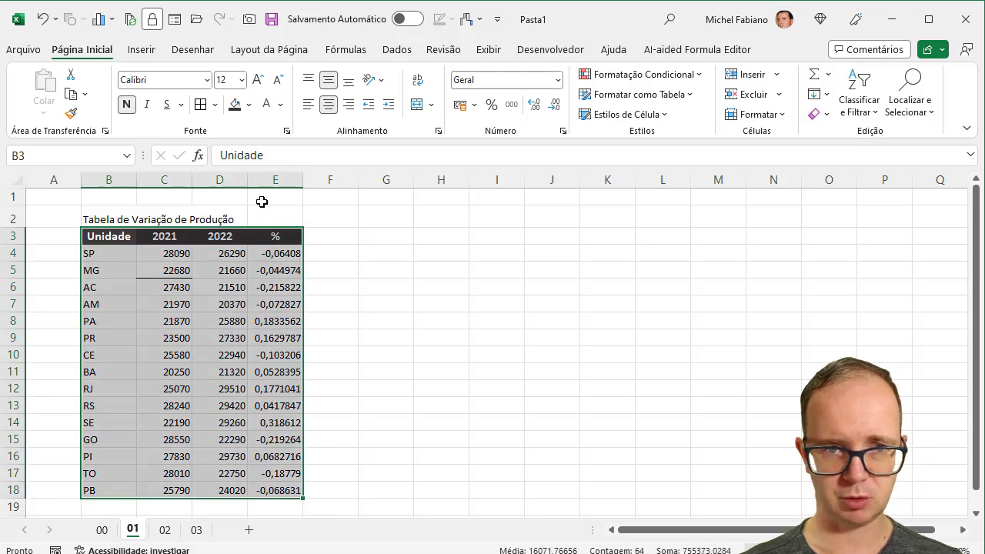
click(215, 105)
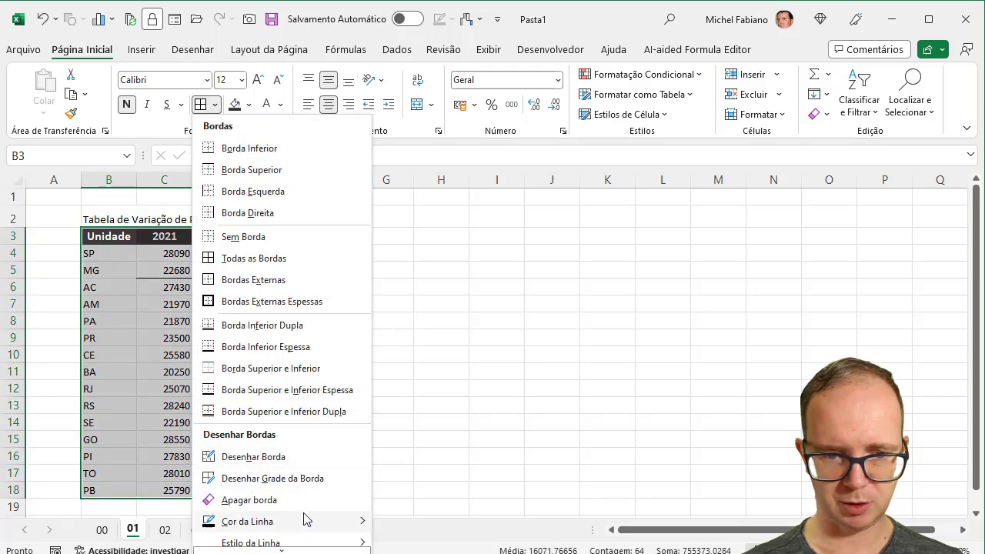
mouse_move(347, 527)
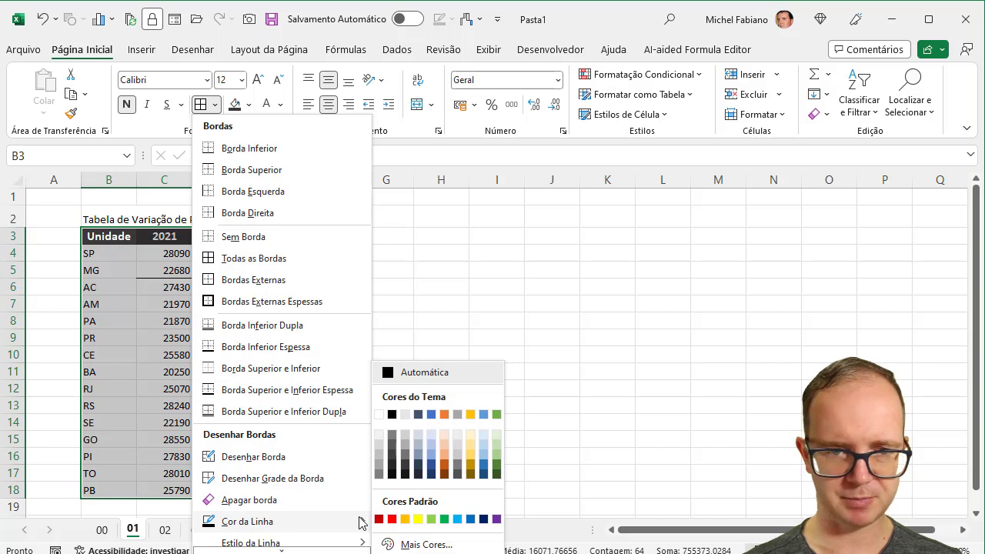
click(254, 258)
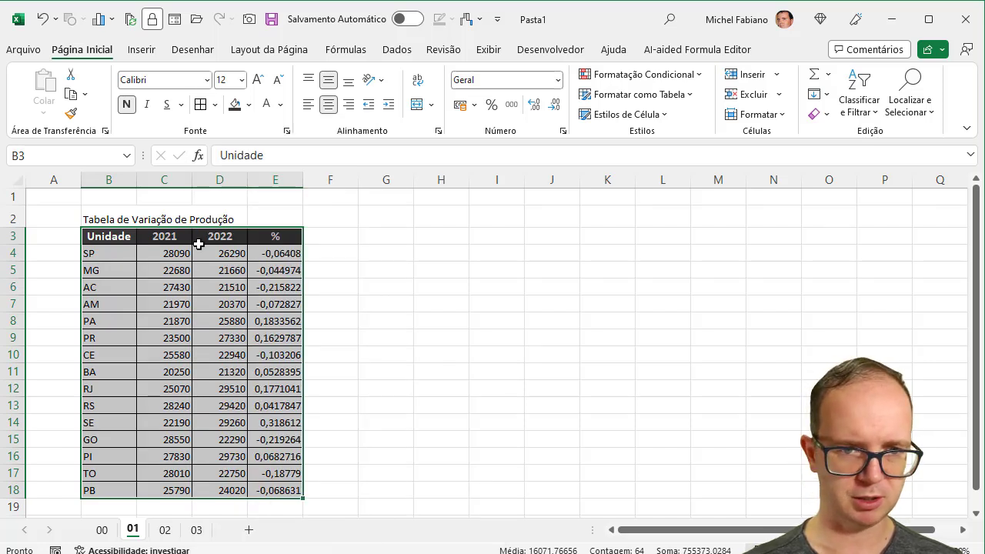
Switch the table font to Segoe UI.
click(162, 81)
text(Segoe UI)
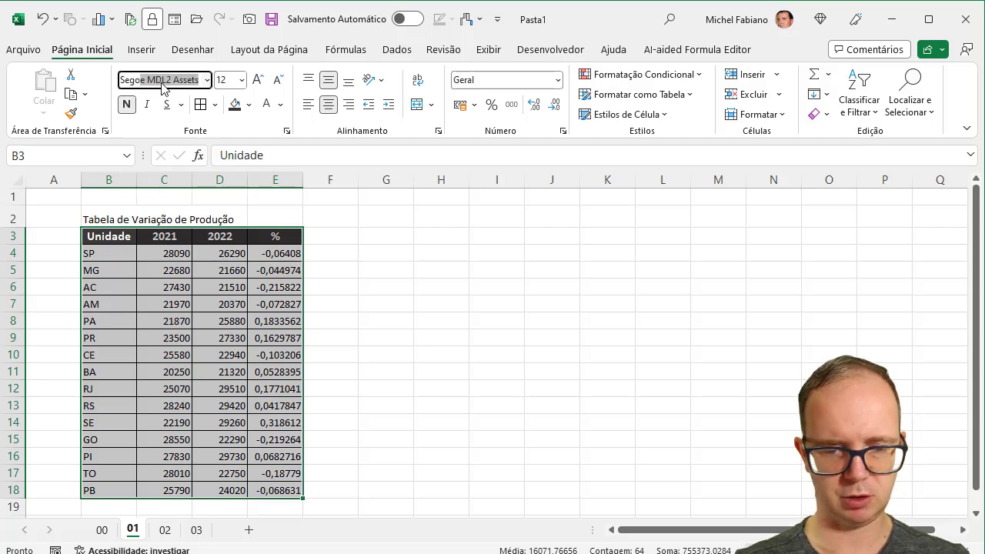
key(Return)
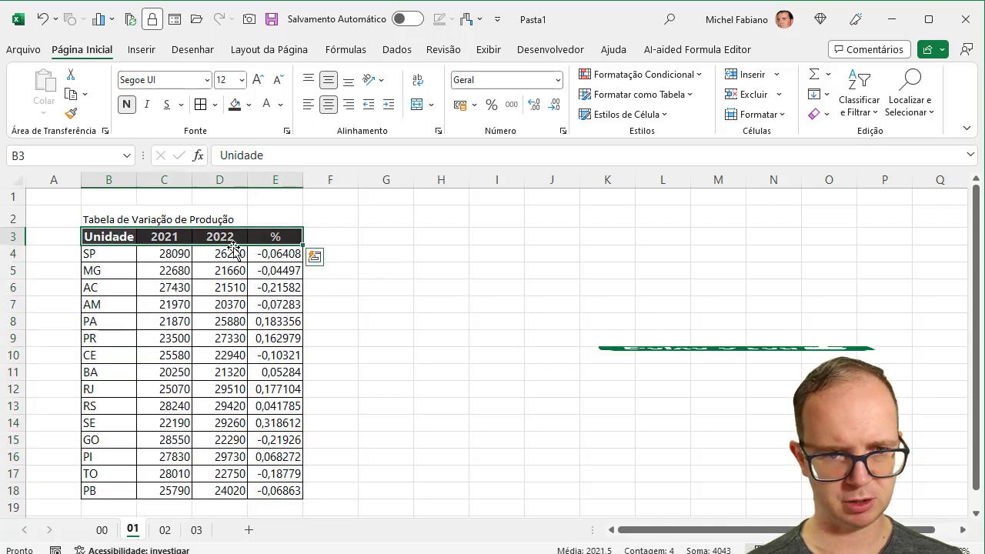
Shrink the 2021 and 2022 figures to 10 point and centre them.
drag(177, 253, 227, 287)
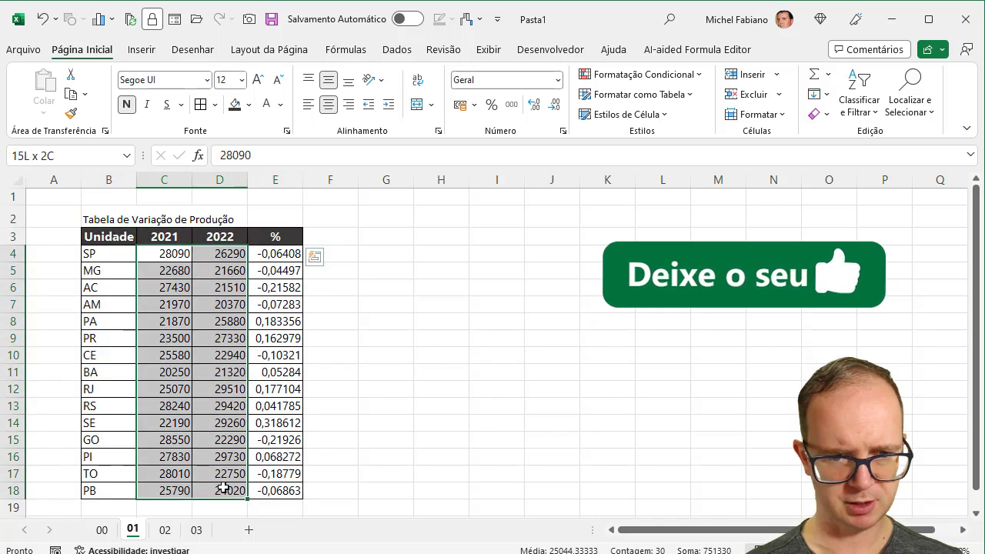
drag(230, 323, 223, 491)
click(281, 81)
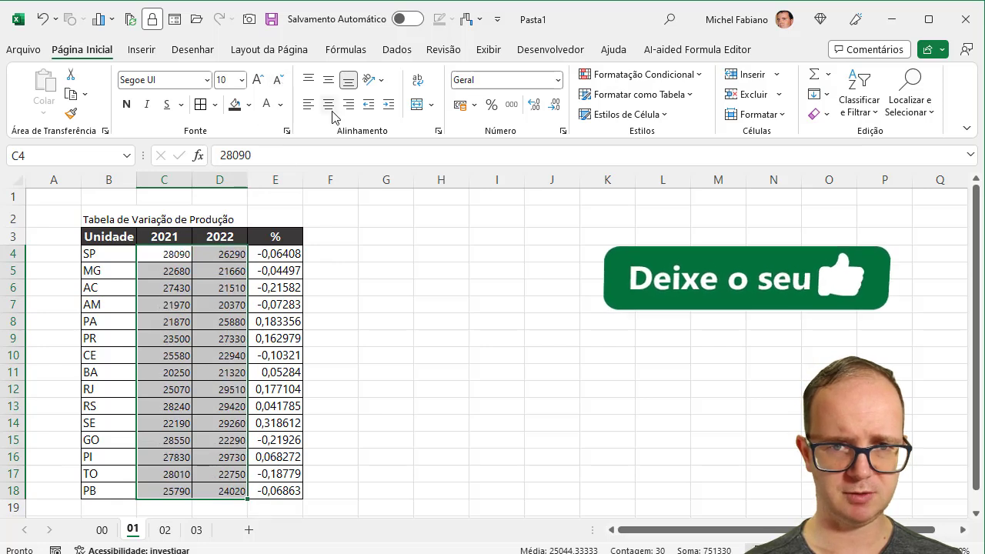
click(329, 105)
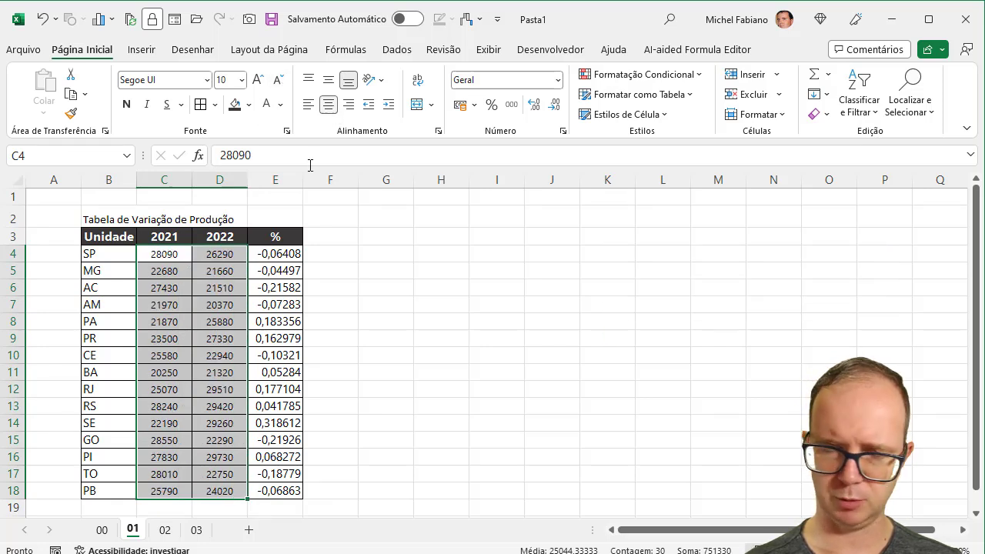
Format E4:E18 as centred percentages.
drag(263, 254, 263, 494)
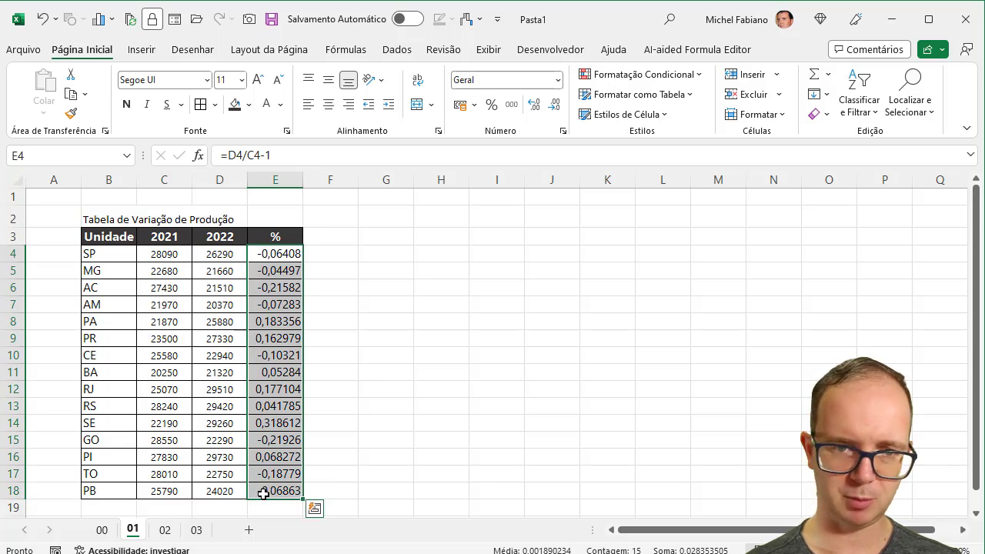
click(288, 251)
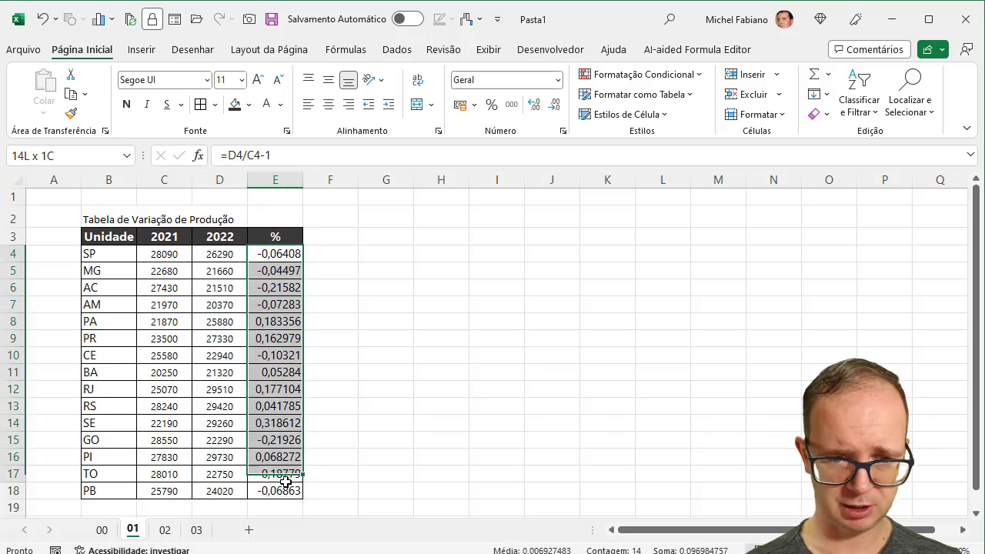
drag(288, 266, 287, 489)
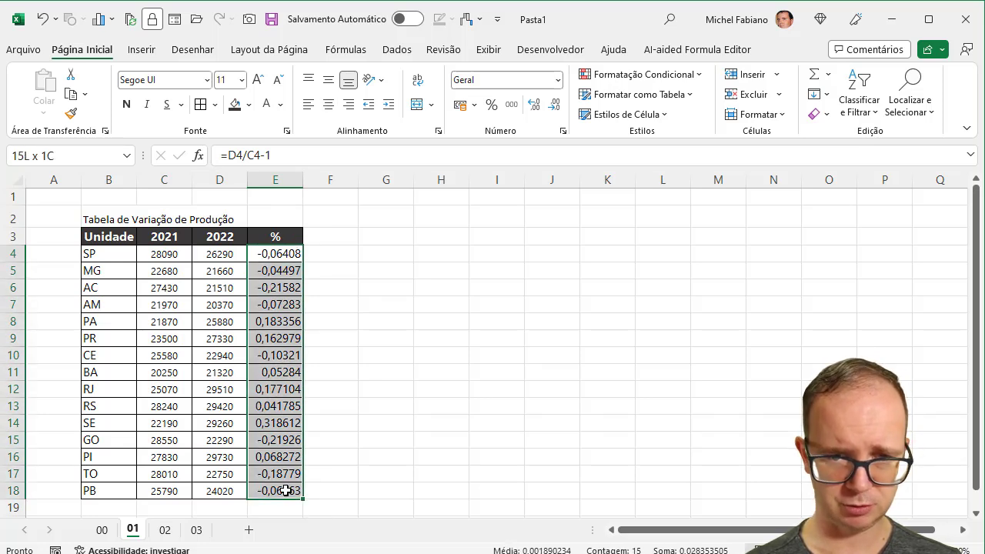
click(491, 106)
click(330, 105)
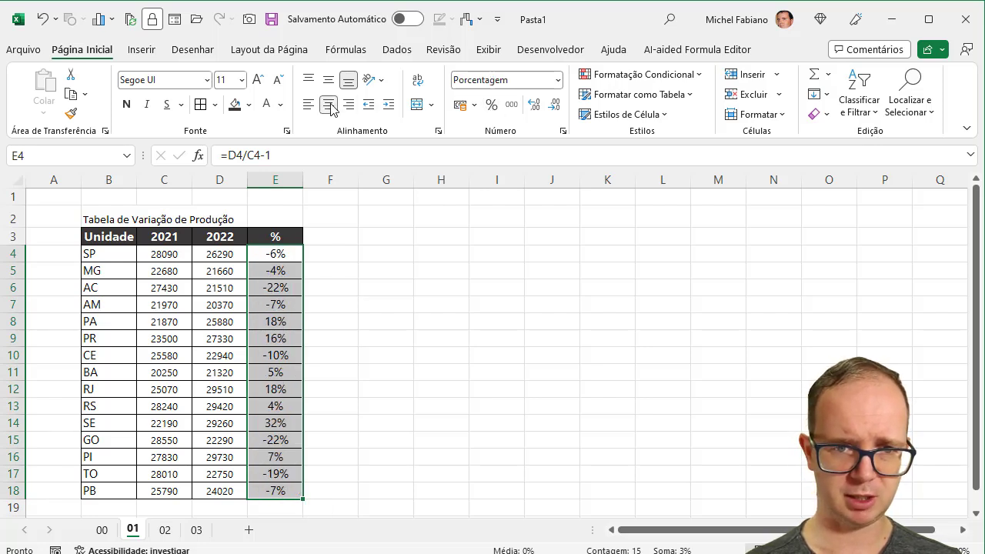
drag(102, 259, 93, 492)
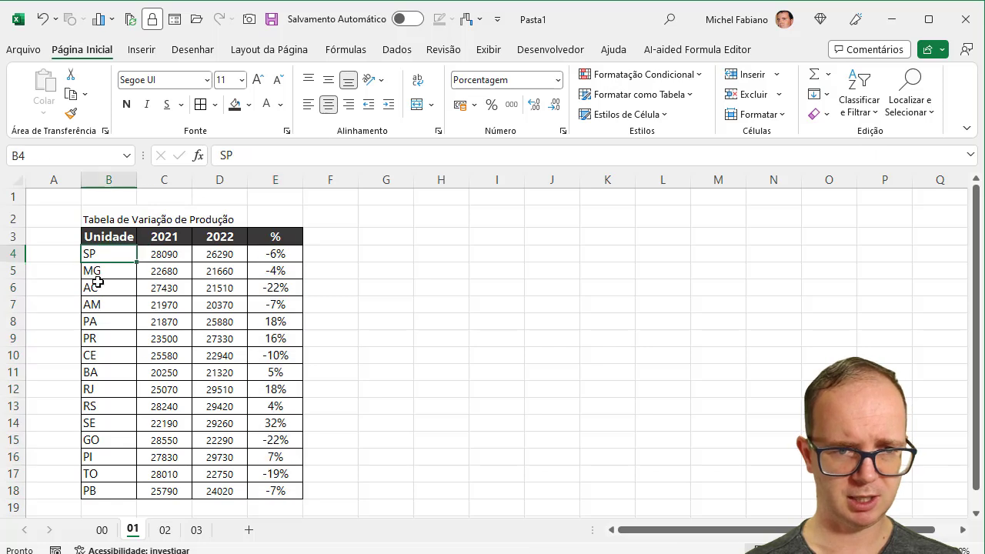
Bold the unit codes and shade the SP row B4:E4 light grey.
click(127, 105)
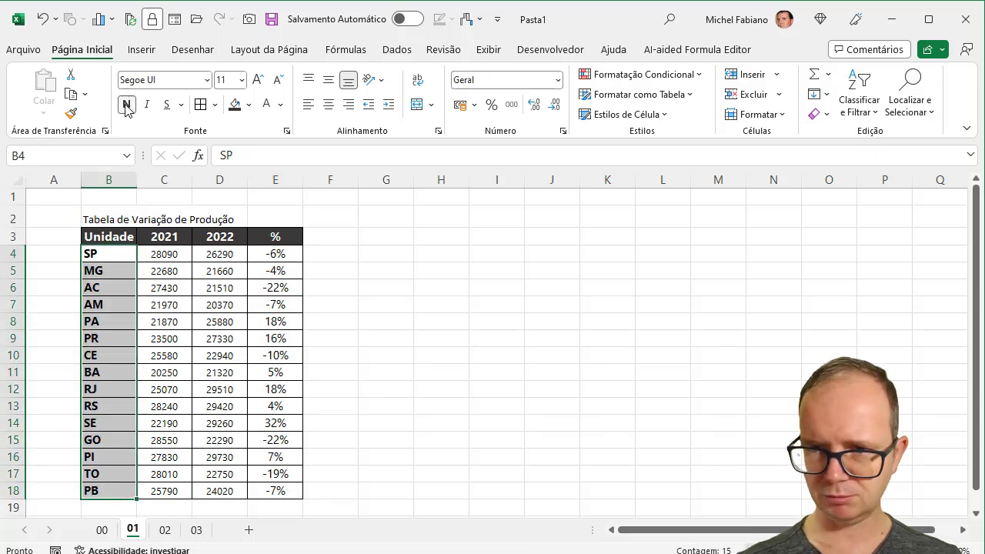
drag(104, 249, 274, 248)
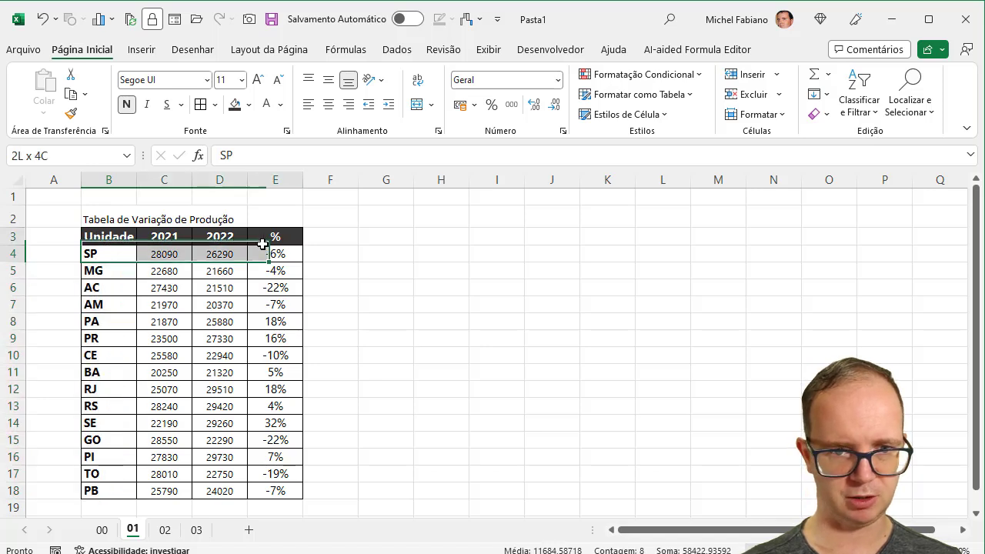
click(250, 106)
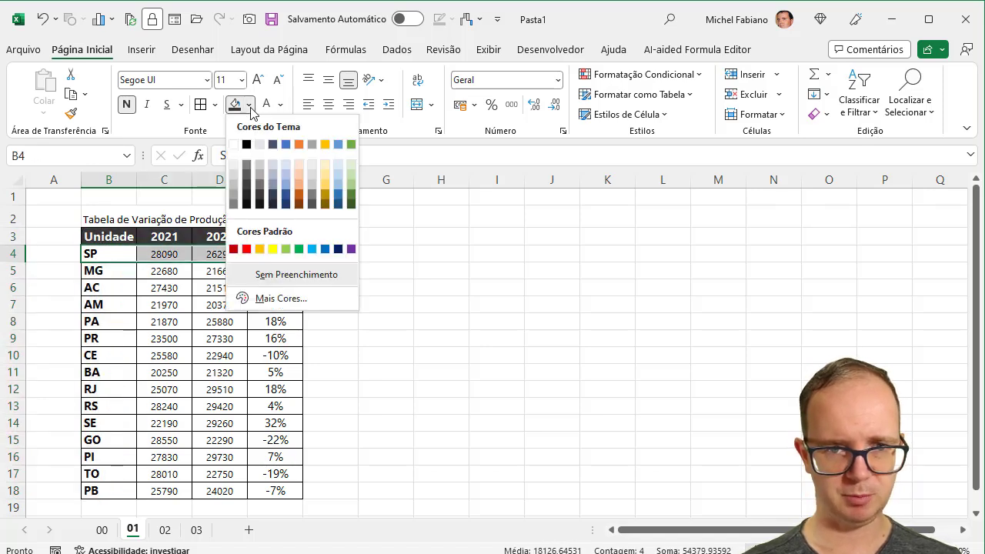
click(235, 181)
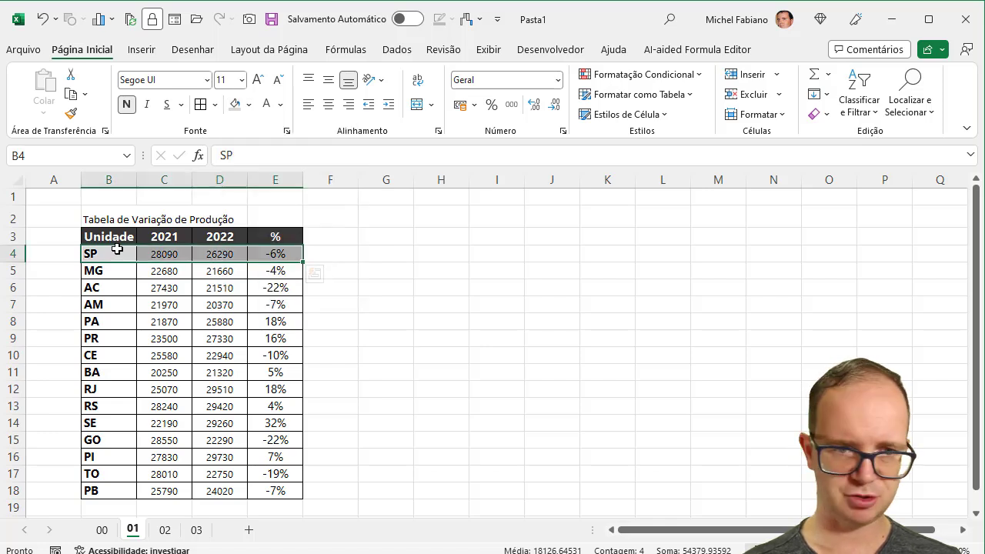
Copy the SP and MG row formatting onto rows 6–18 with Format Painter for grey-white banding.
drag(92, 254, 271, 273)
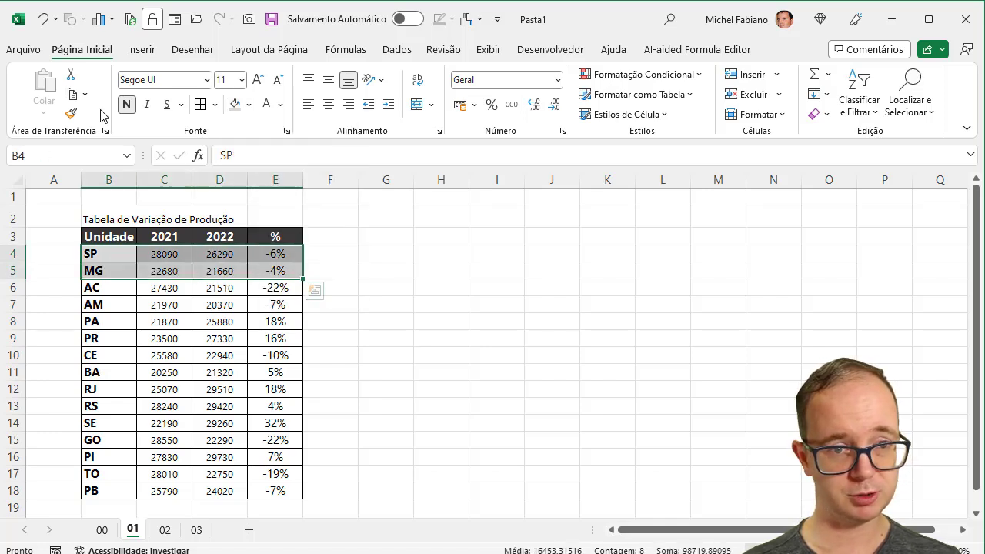
click(71, 114)
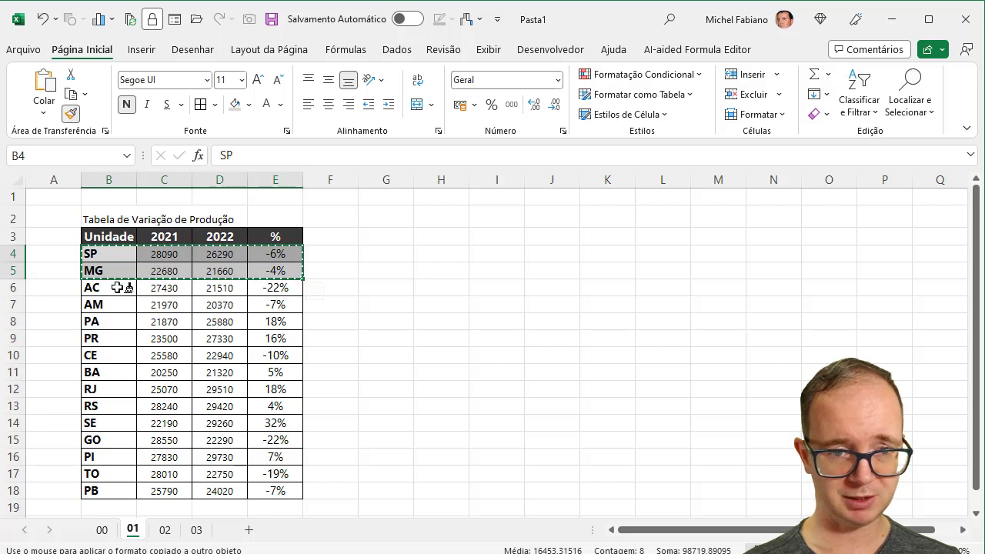
drag(117, 288, 275, 491)
click(455, 395)
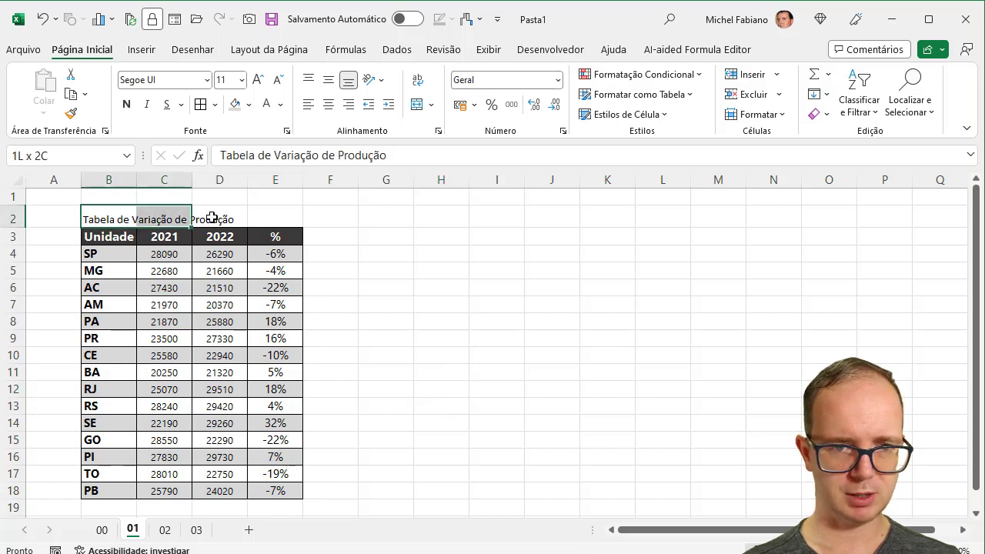
Fill the title row B2:E2 near-black with white text.
drag(98, 223, 273, 219)
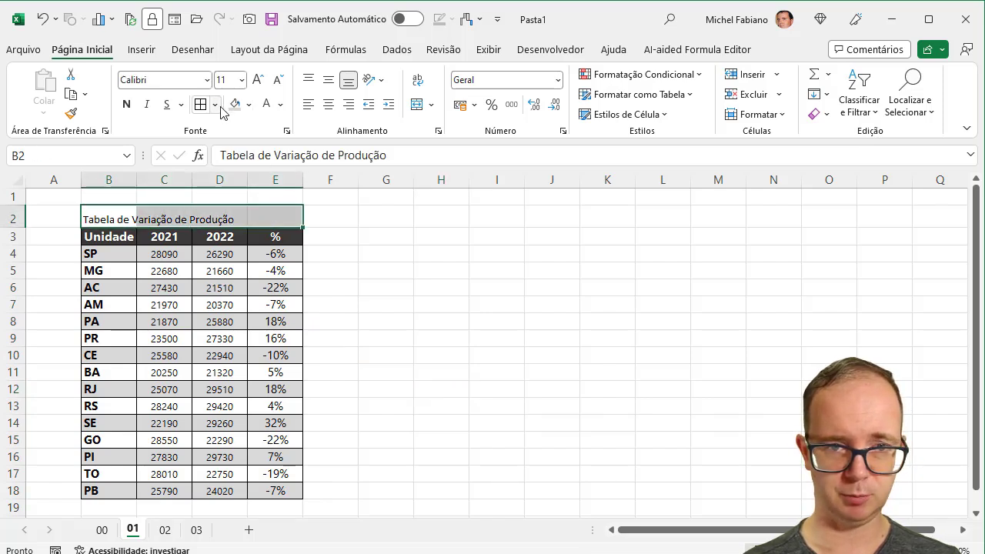
click(248, 105)
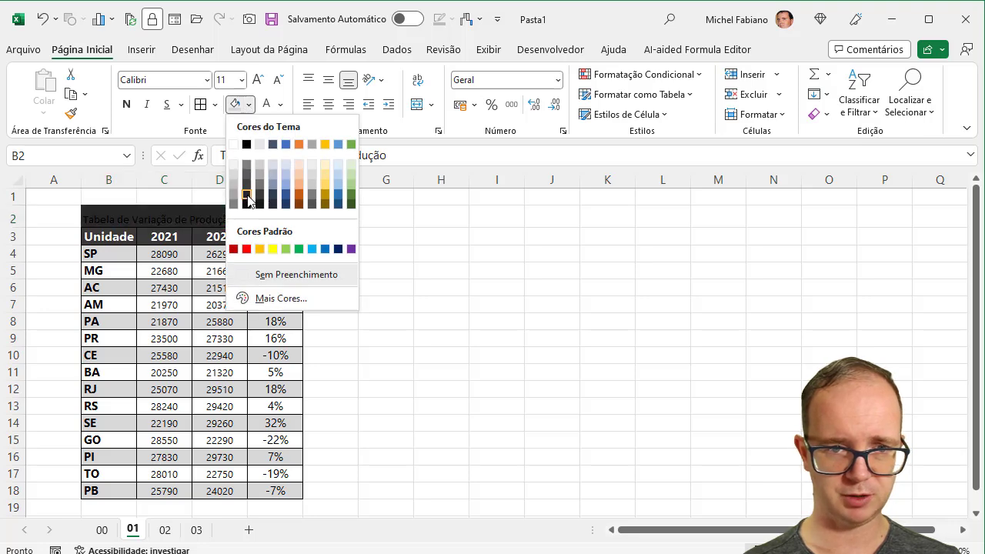
click(247, 195)
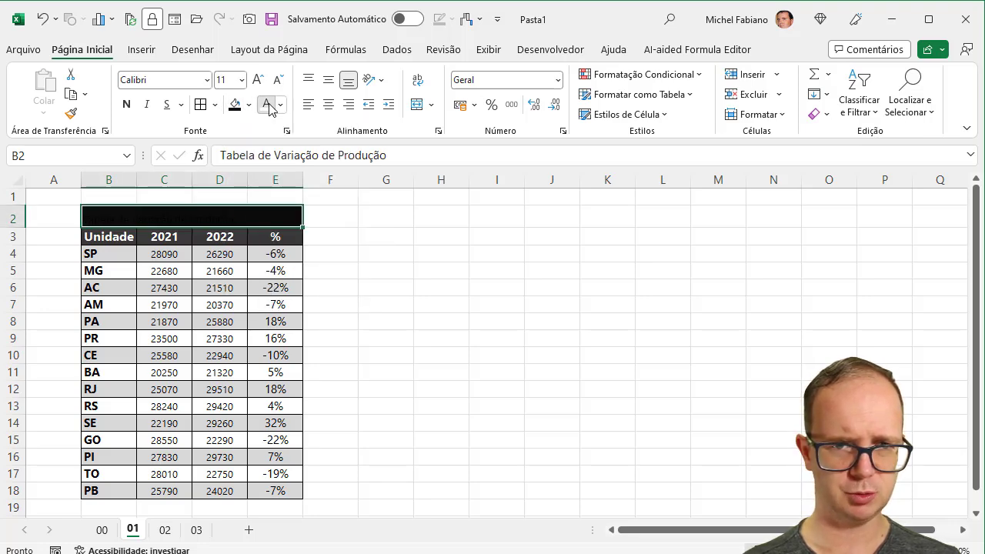
click(264, 103)
Make the title bold Segoe UI at size 12, vertically centred.
click(206, 80)
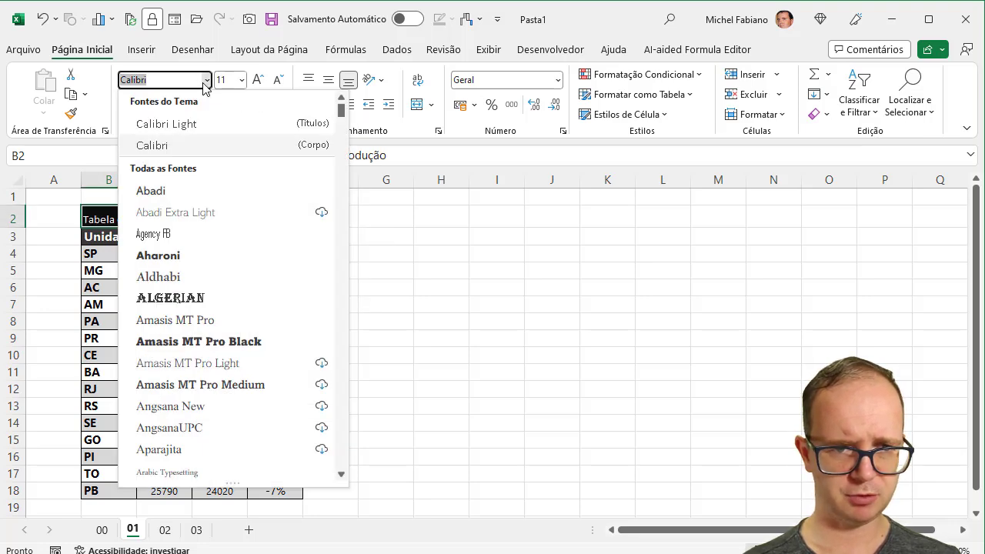
text(Segoe )
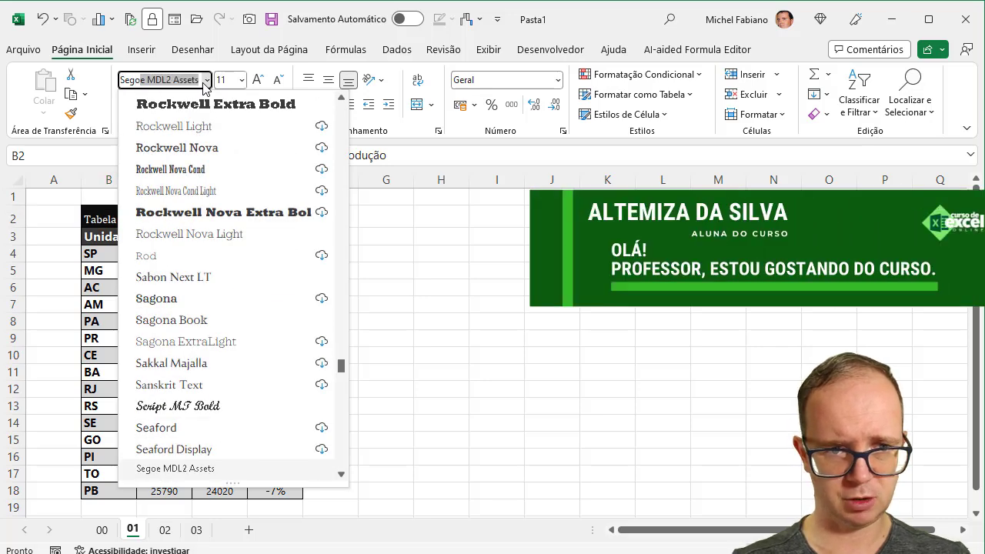
text(UI)
key(Return)
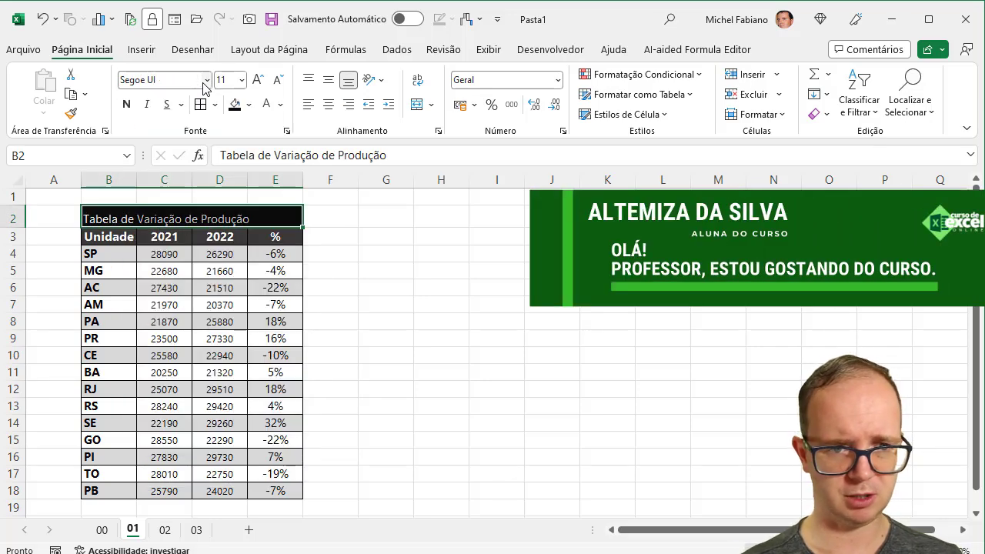
click(126, 104)
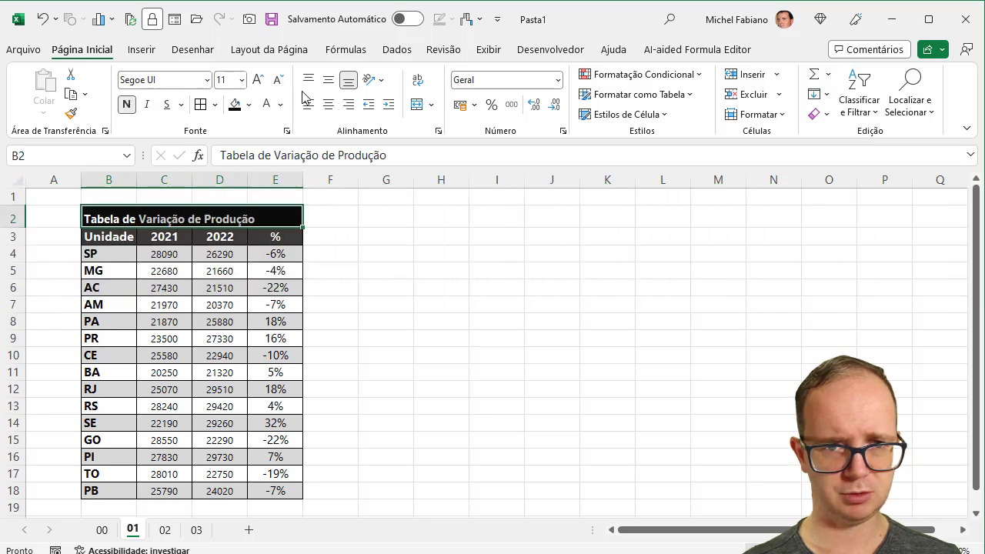
click(334, 81)
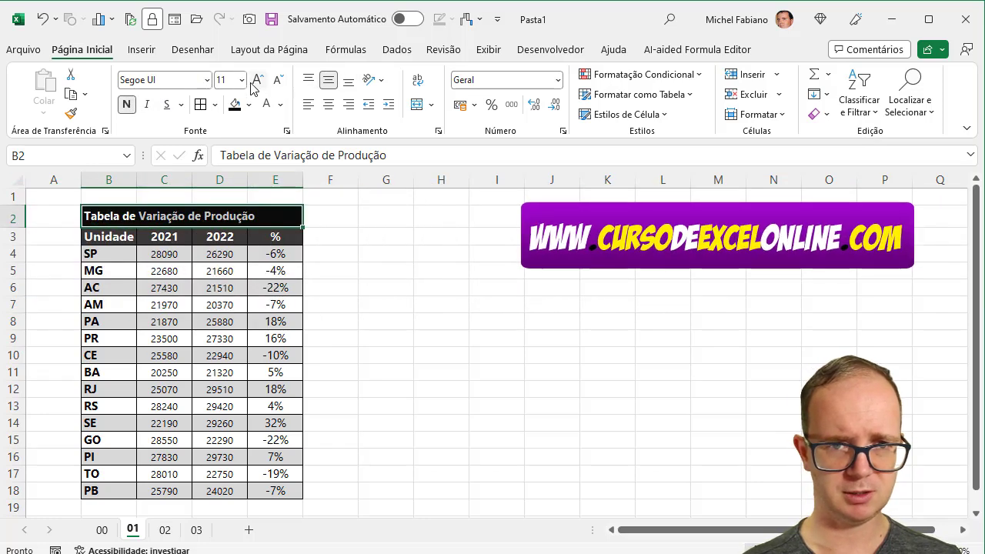
click(257, 80)
click(382, 245)
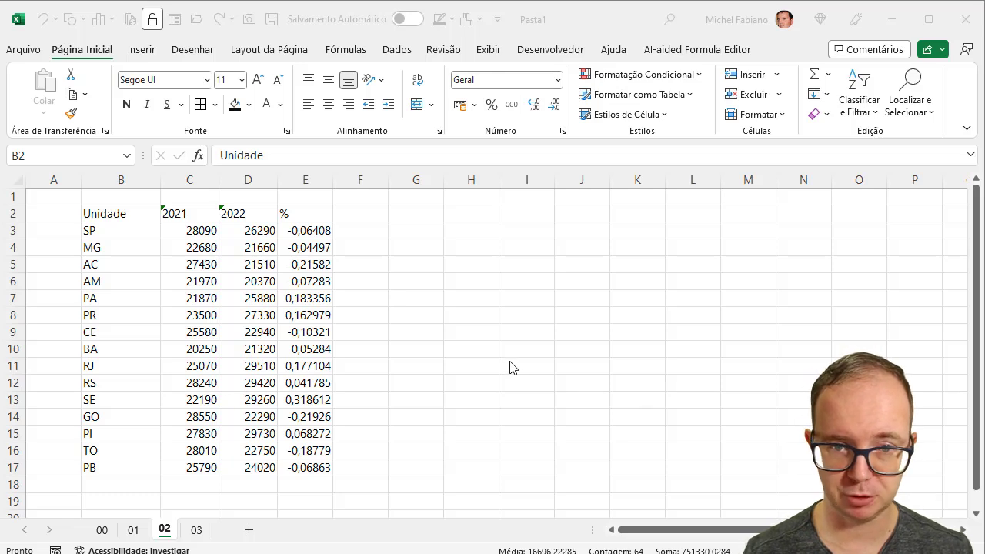
Select the data block B2:E17 on sheet 02 with Ctrl+A.
key(ctrl+a)
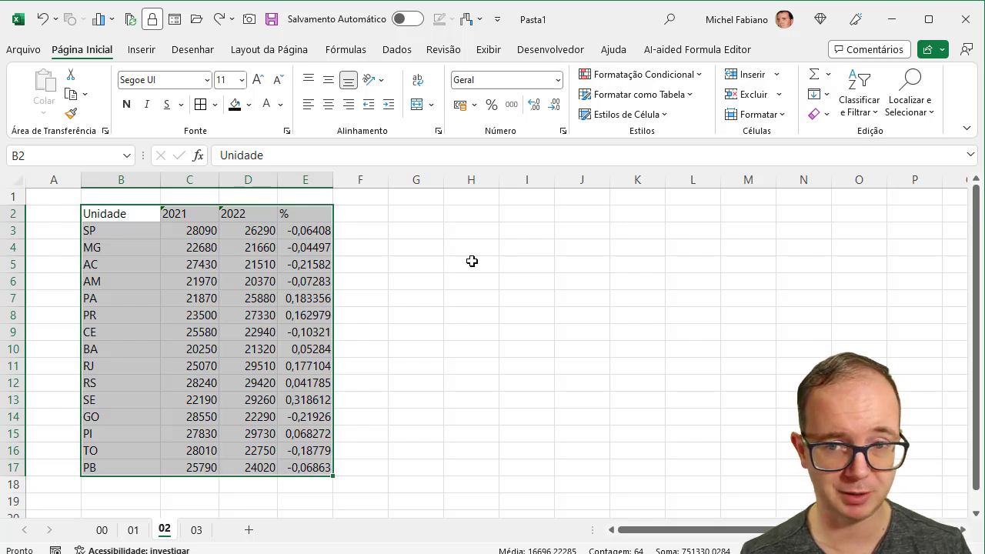
Format B2:E17 as a table with headers in Azul Estilo de Tabela Média 9.
mouse_move(117, 213)
mouse_down()
mouse_move(249, 457)
mouse_move(292, 470)
mouse_up()
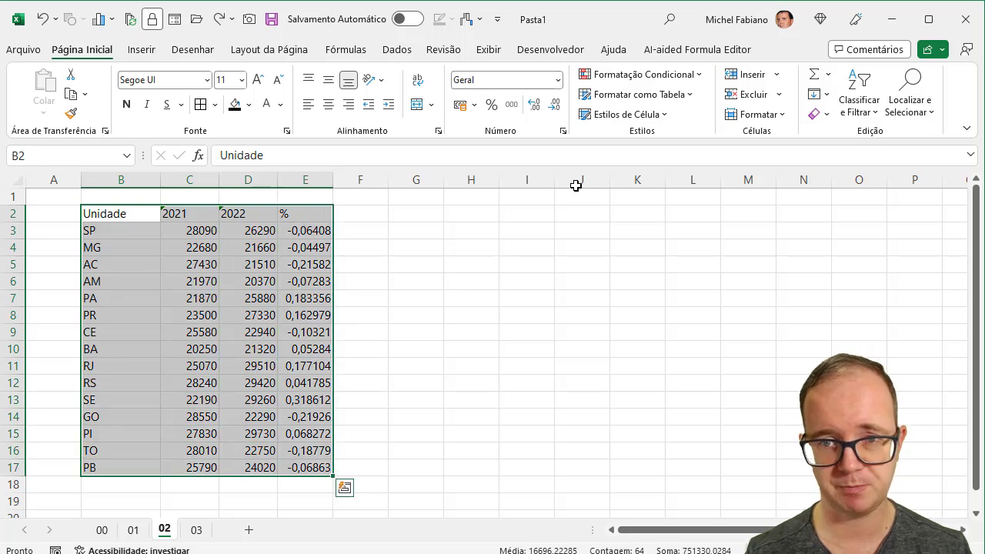
click(690, 94)
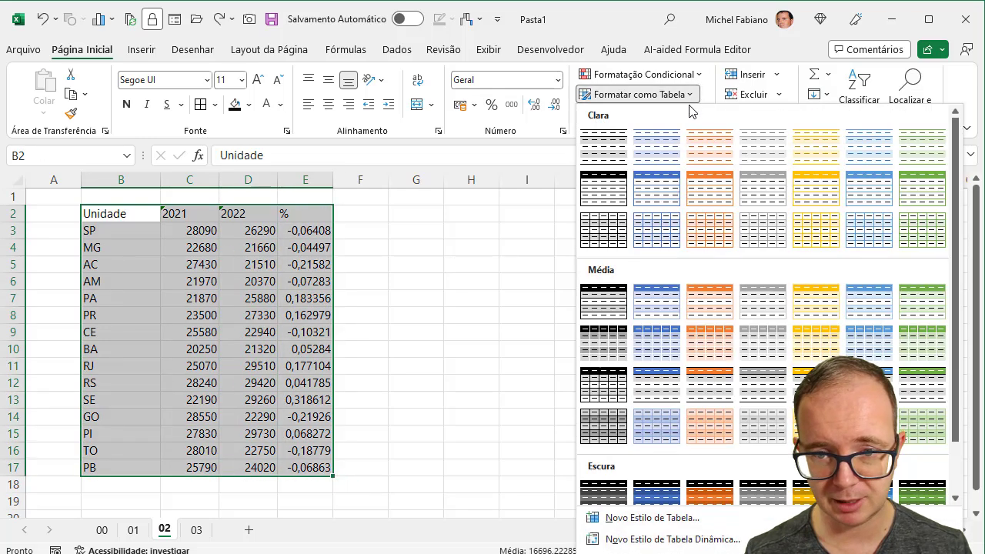
click(652, 348)
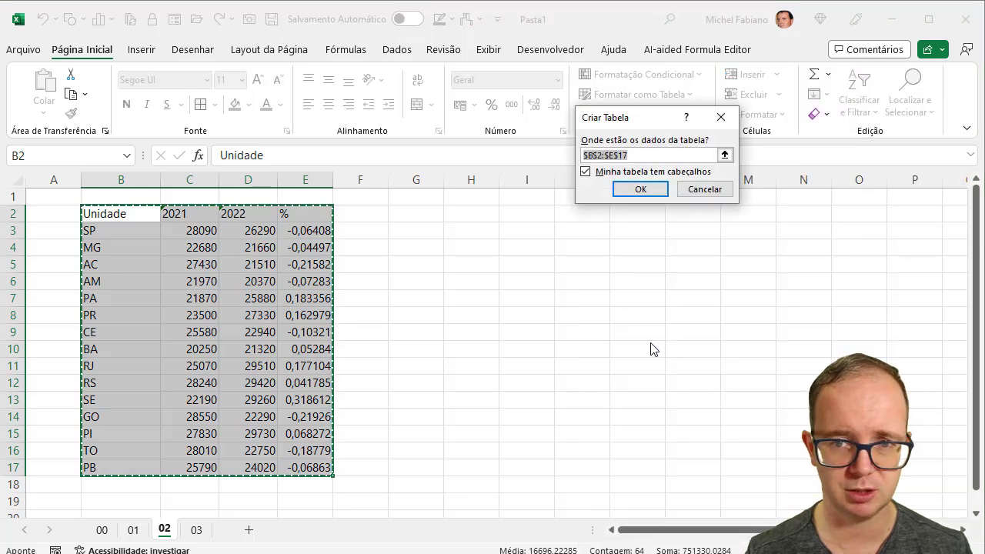
click(652, 193)
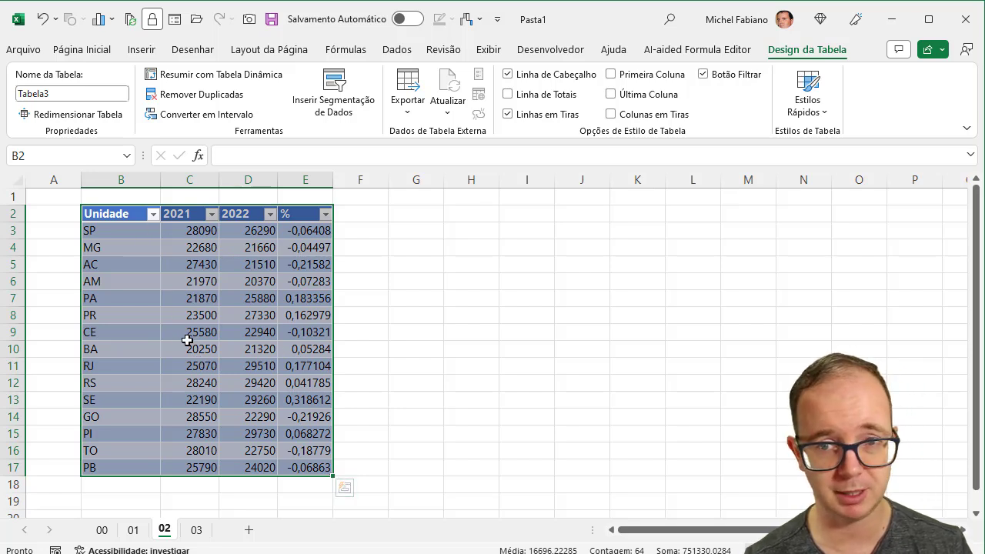
Try the total row, last column and banded column options, ending with filter buttons hidden.
click(567, 95)
click(566, 95)
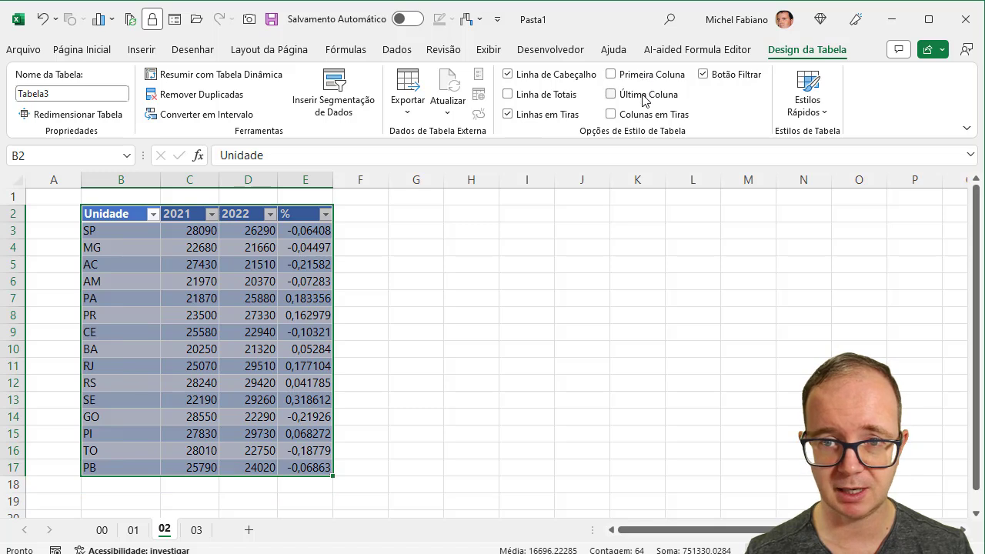
click(647, 94)
click(647, 95)
click(659, 115)
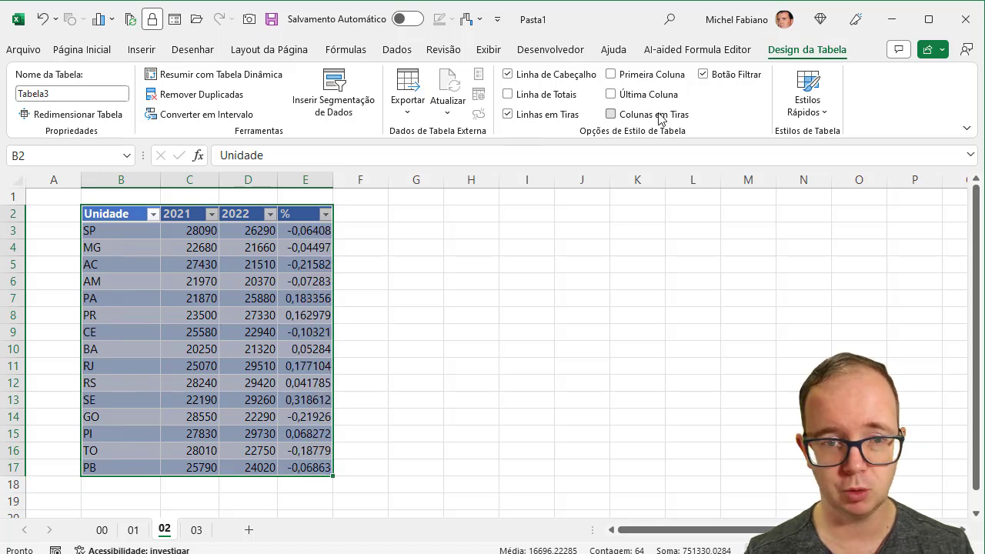
click(659, 115)
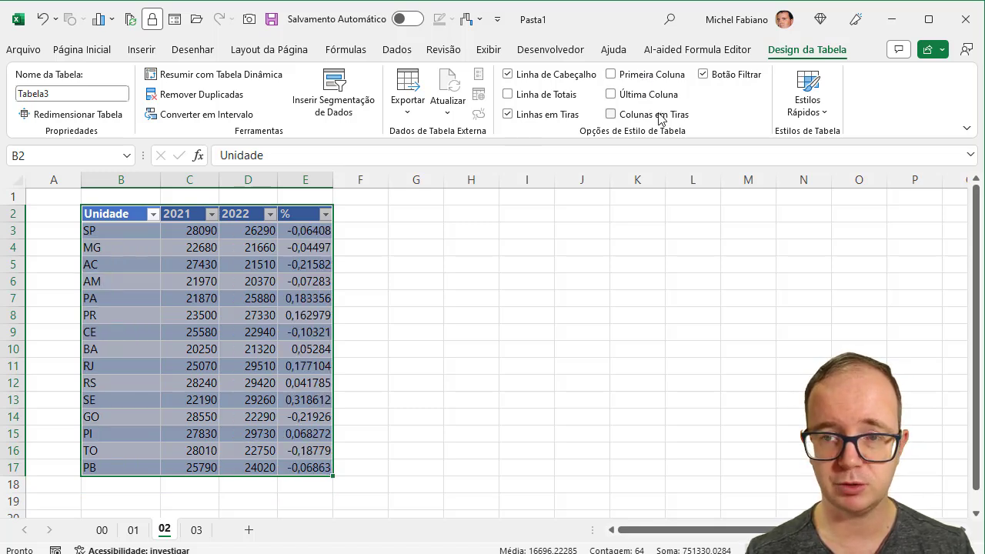
click(716, 80)
click(716, 80)
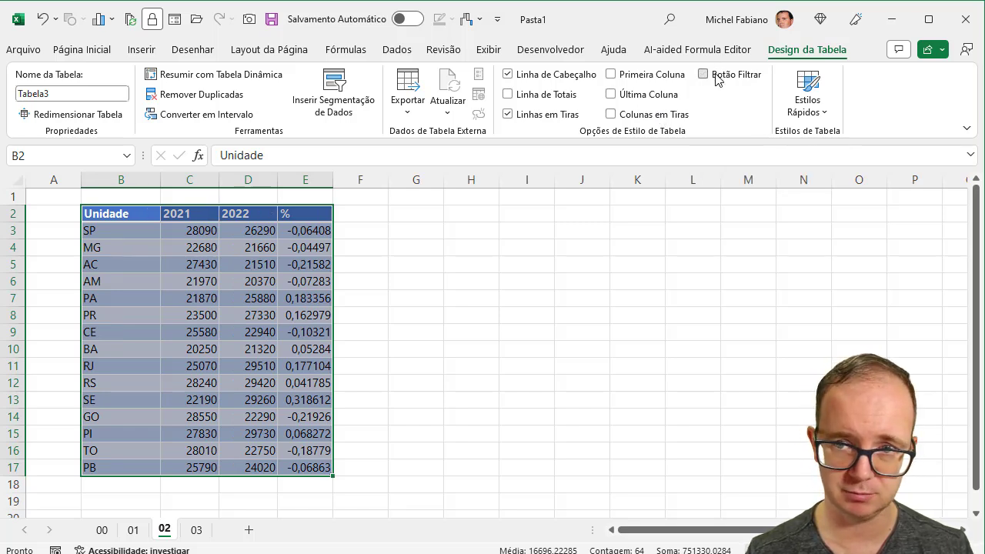
click(716, 80)
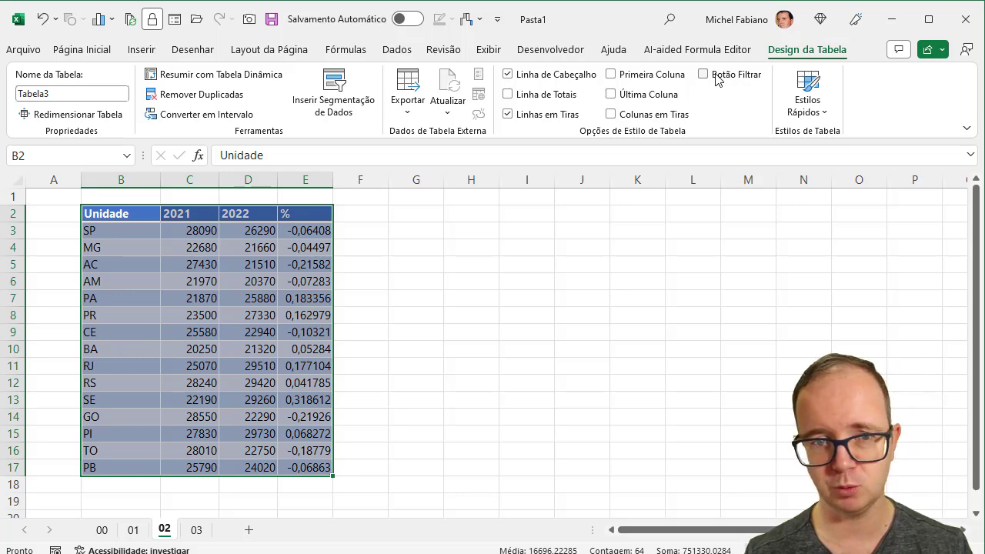
Apply the medium table style with a blue header and gray banded rows.
click(818, 104)
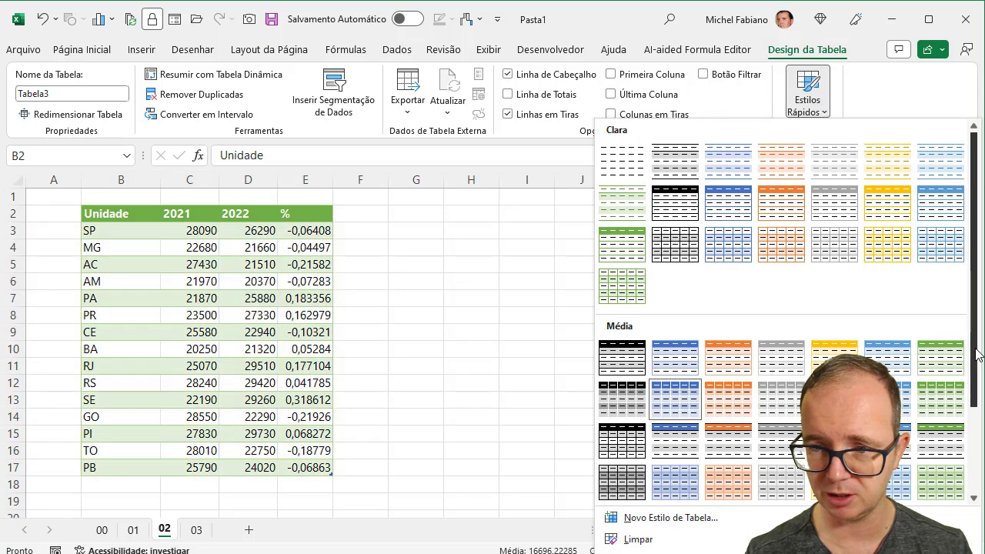
drag(978, 354, 978, 438)
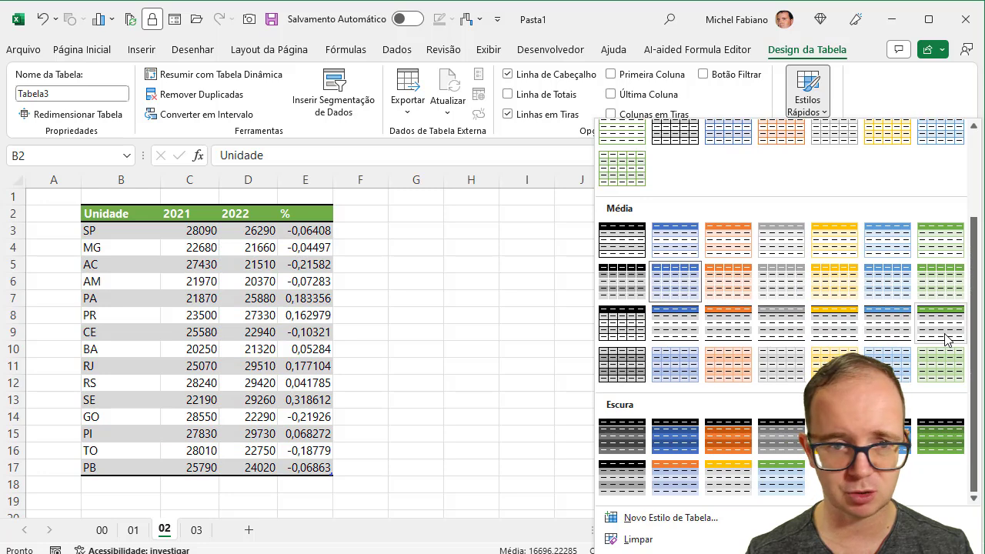
click(889, 334)
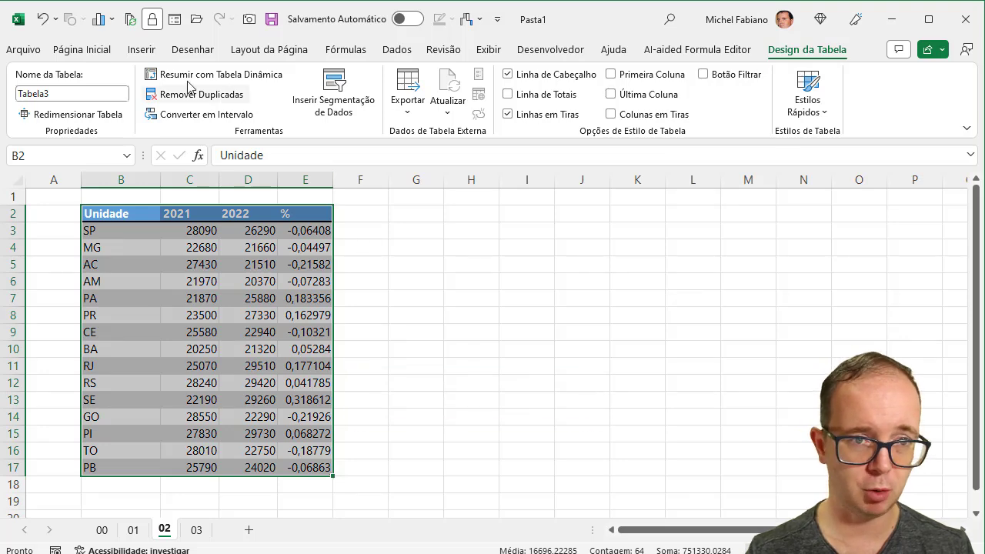
Centre the table's contents both horizontally and vertically.
click(82, 49)
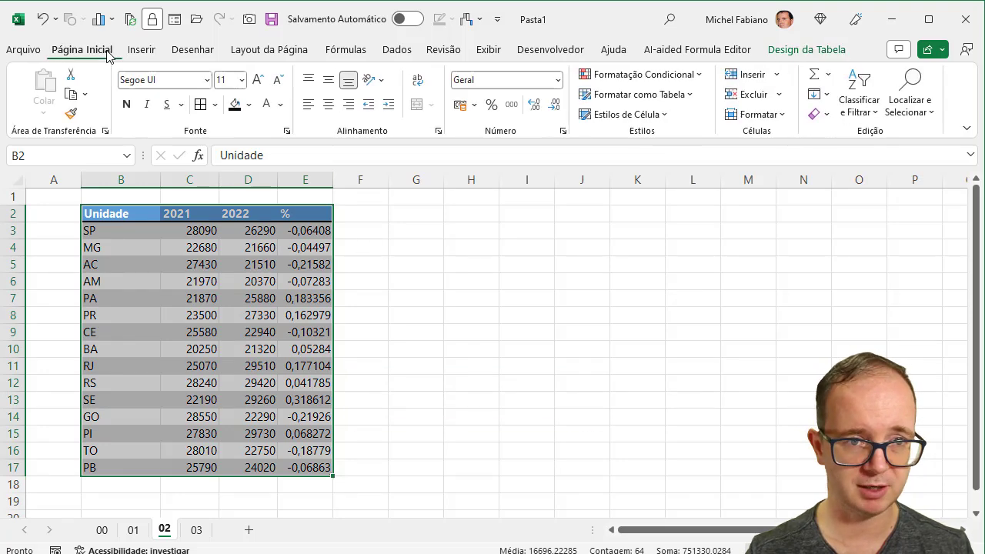
click(329, 108)
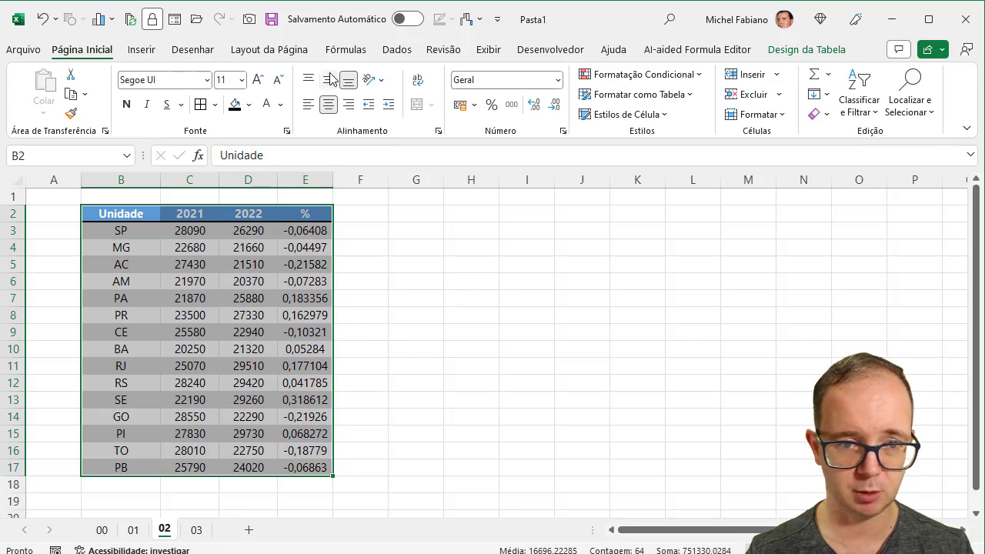
click(329, 79)
Shrink the 2021 and 2022 figures to 10 point and show column E as whole percentages.
drag(211, 231, 245, 464)
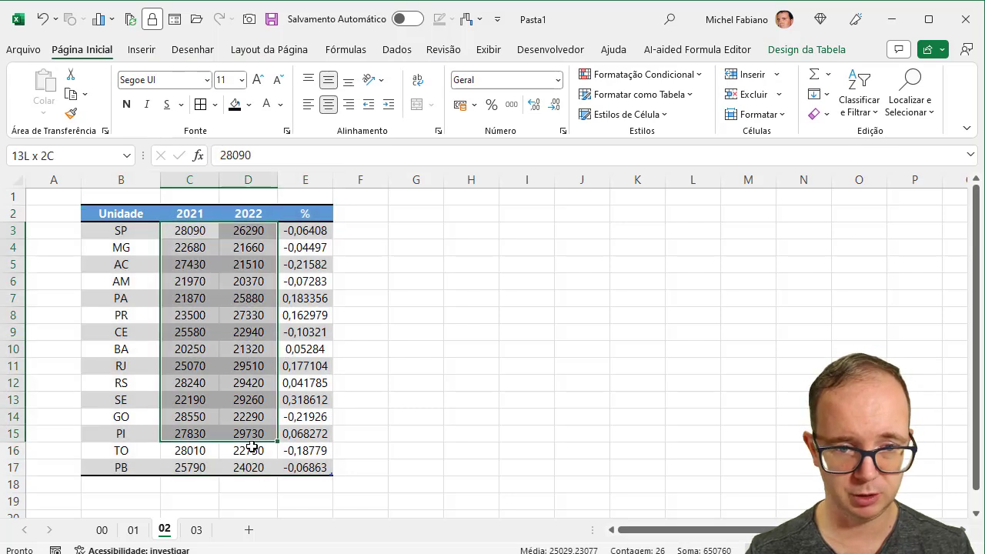
click(277, 80)
drag(305, 230, 300, 467)
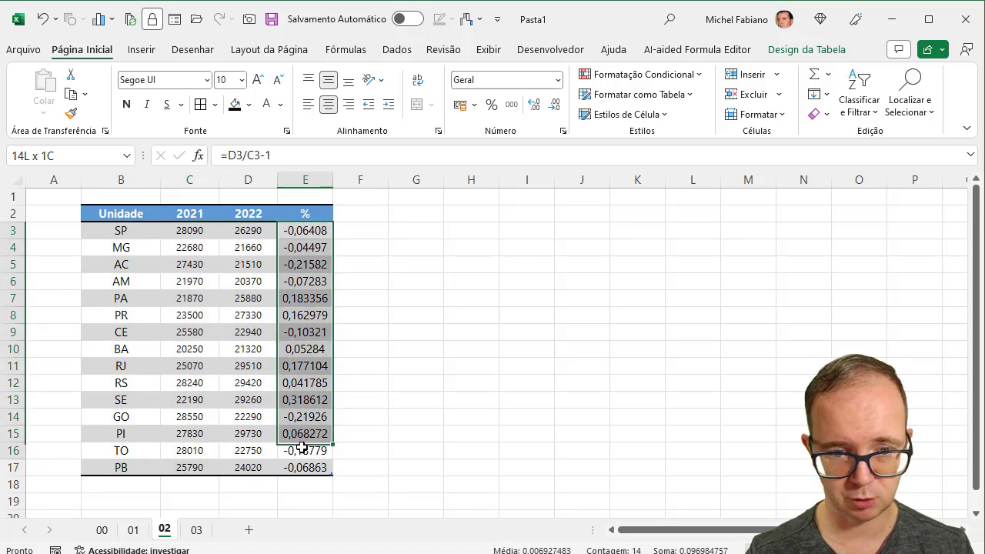
click(492, 106)
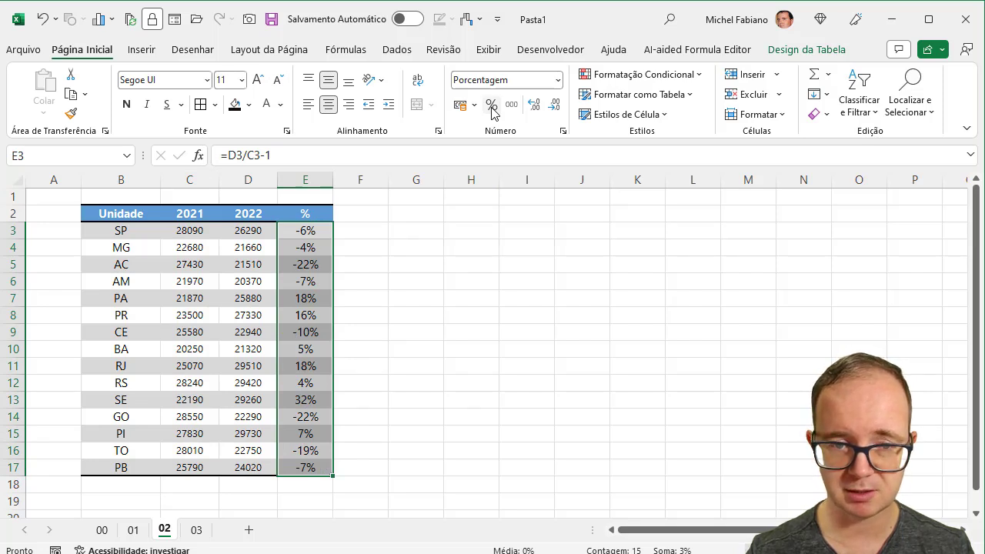
click(397, 249)
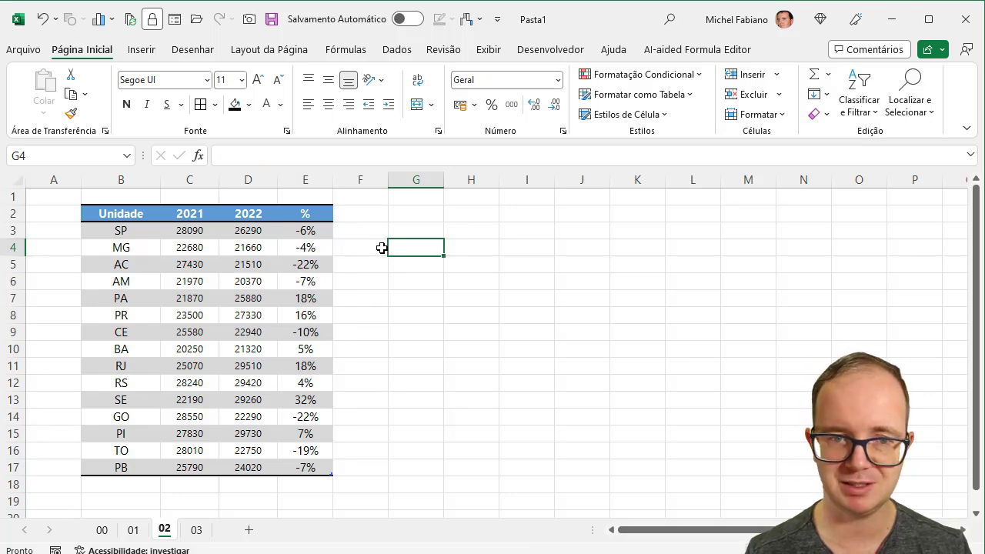
Switch to sheet 03 and select its header row B2:E2.
click(137, 533)
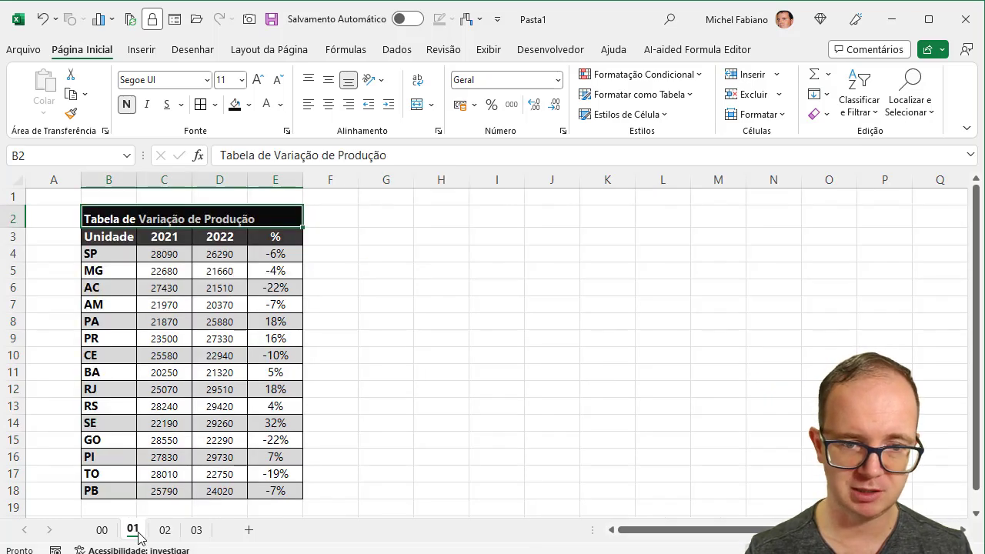
click(197, 531)
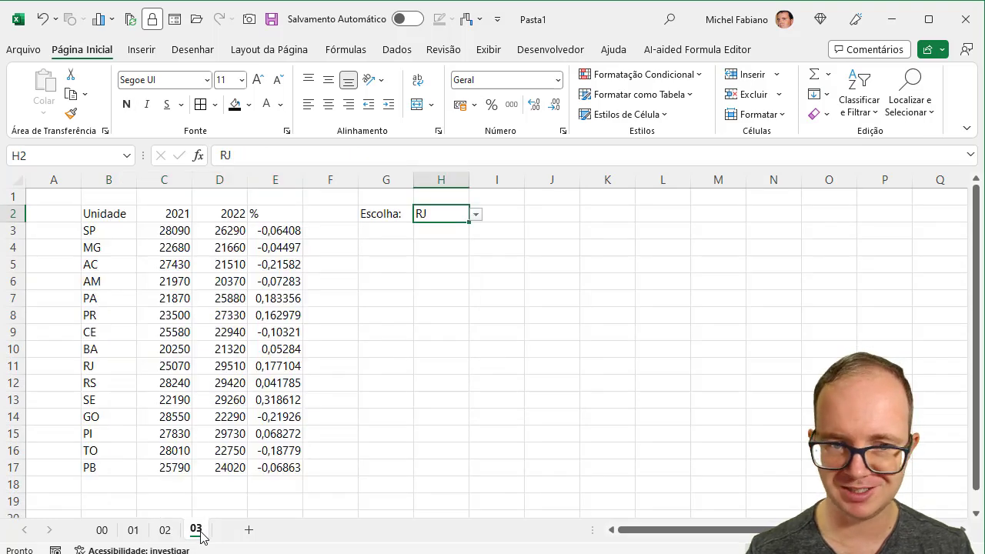
click(171, 533)
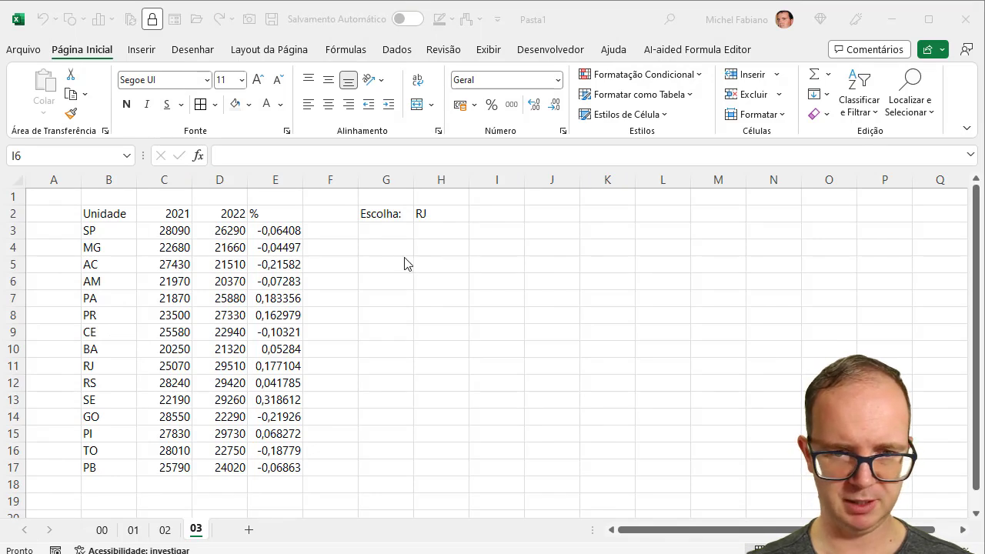
click(656, 80)
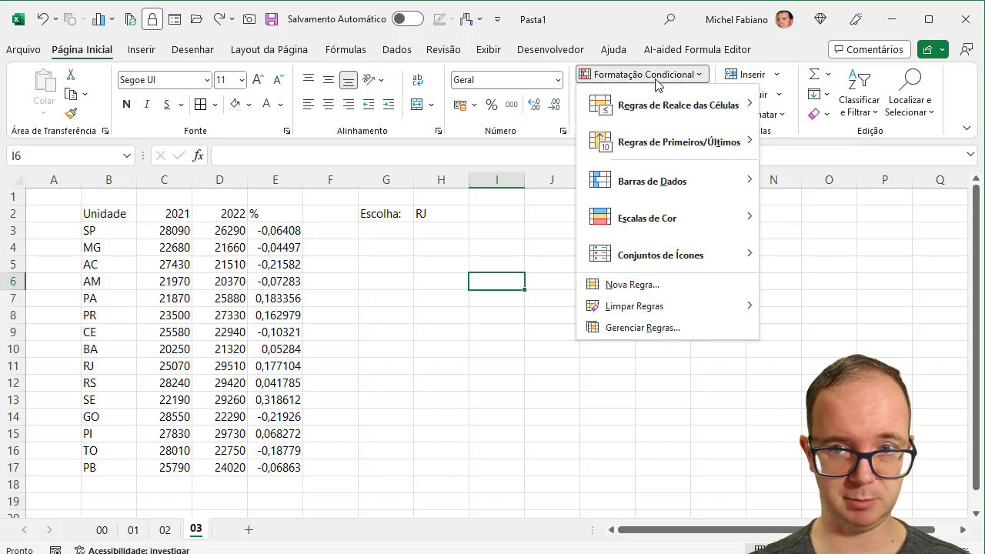
click(656, 80)
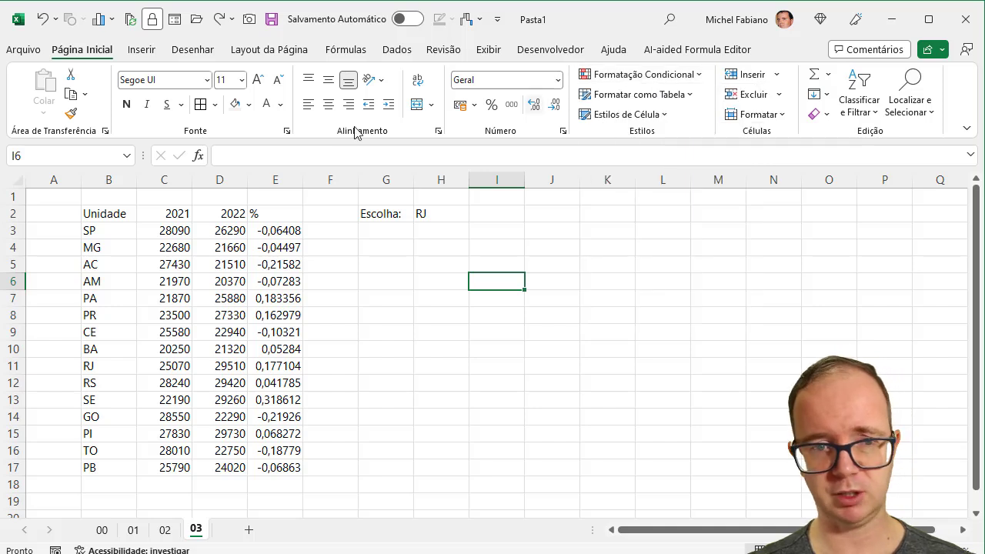
click(126, 214)
drag(126, 214, 275, 214)
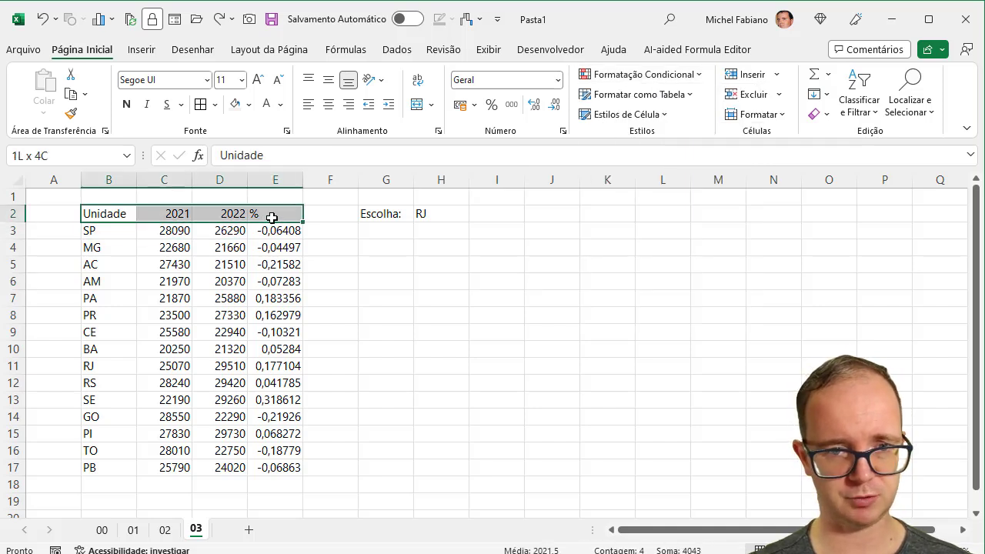
Give the header row a dark blue fill and centred, bold, white 12-point text; widen column B.
click(329, 104)
click(248, 104)
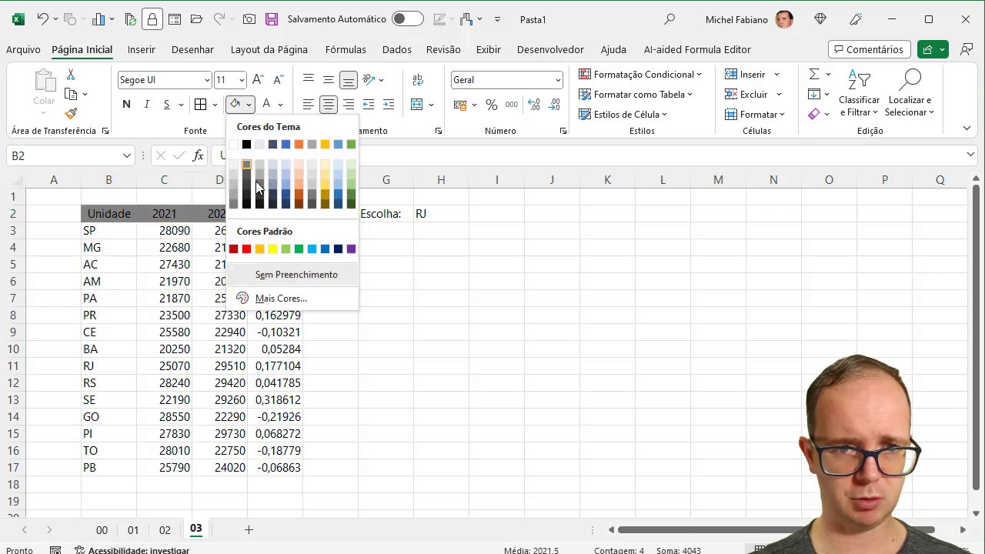
click(286, 205)
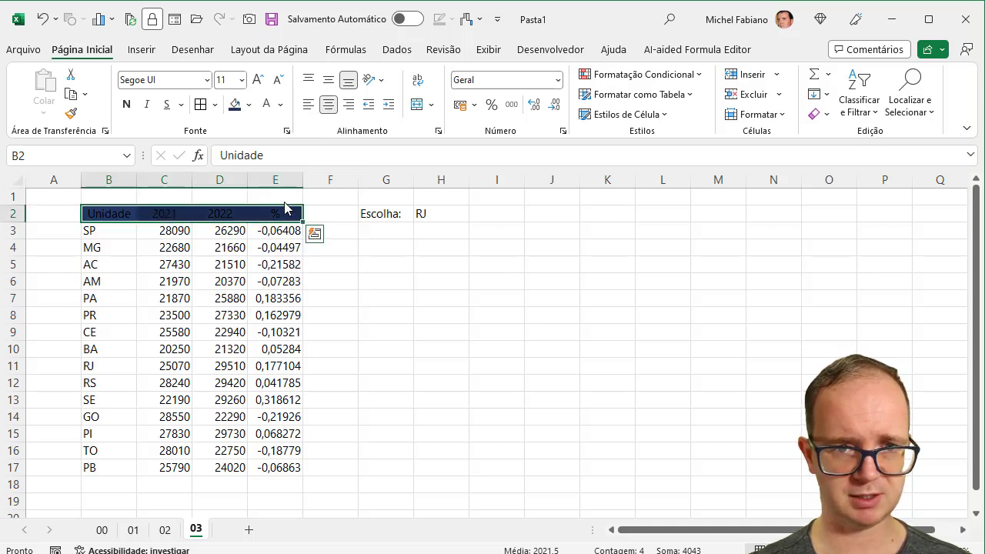
click(266, 106)
click(126, 104)
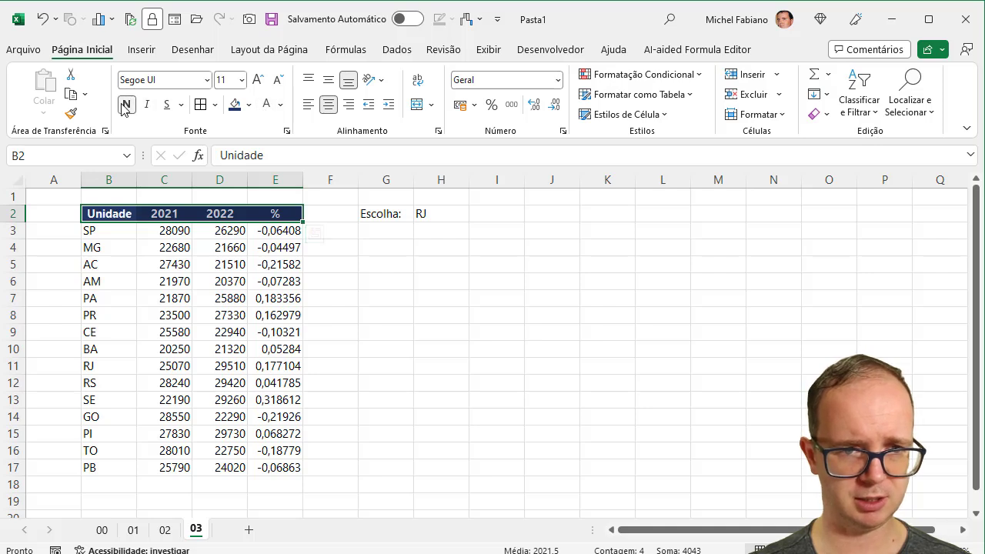
click(258, 81)
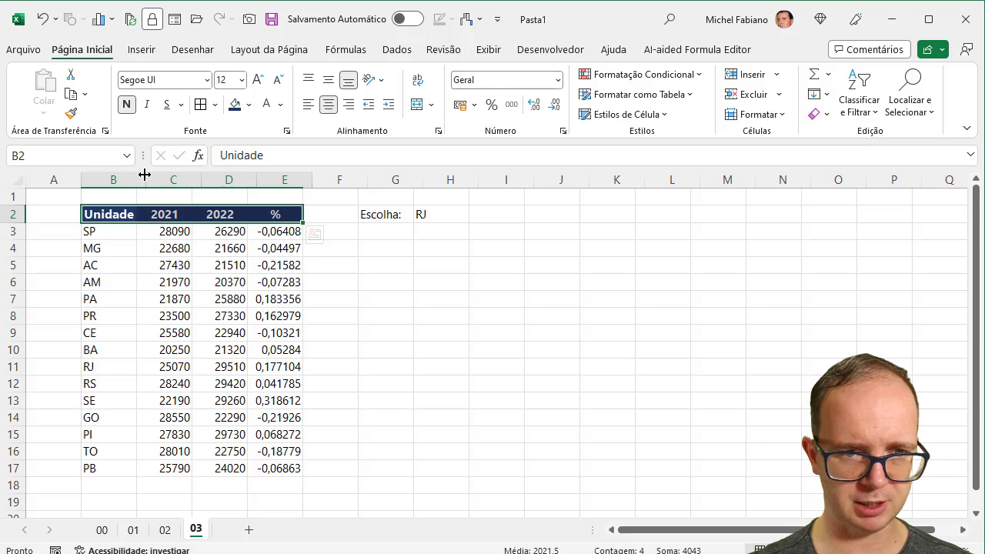
drag(137, 175, 146, 175)
mouse_move(144, 213)
mouse_down()
mouse_move(269, 393)
mouse_move(275, 466)
mouse_up()
Apply dark gray All Borders to every cell of B2:E17.
click(216, 106)
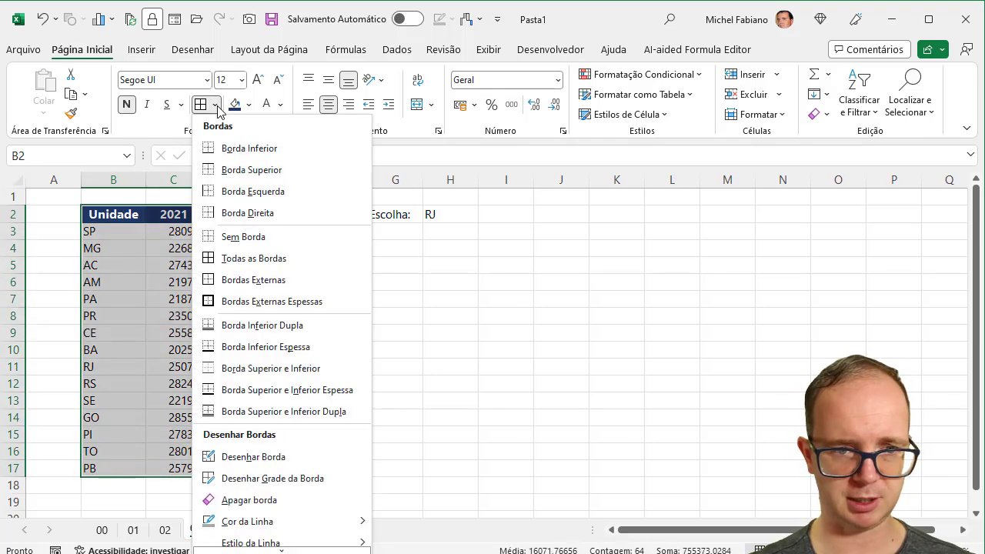
mouse_move(319, 523)
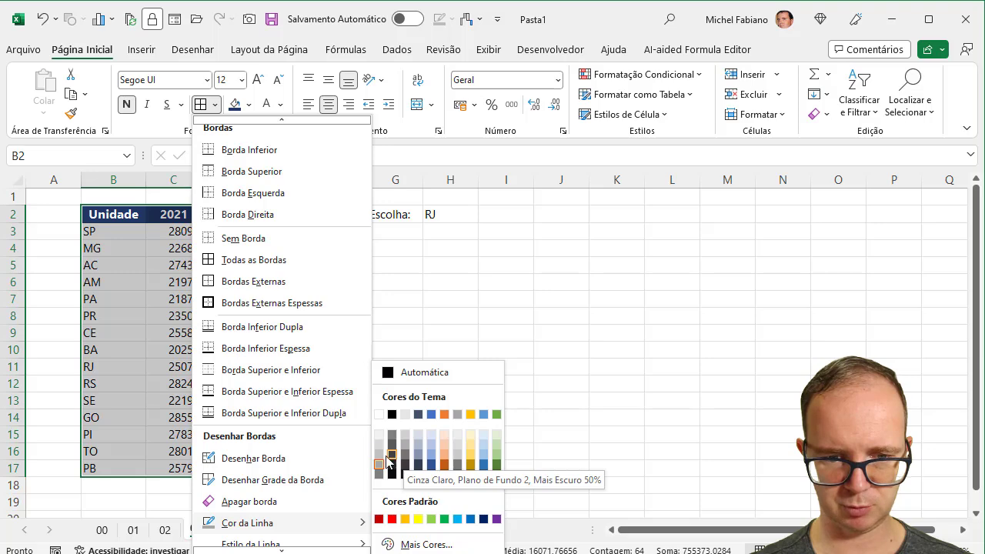
click(381, 474)
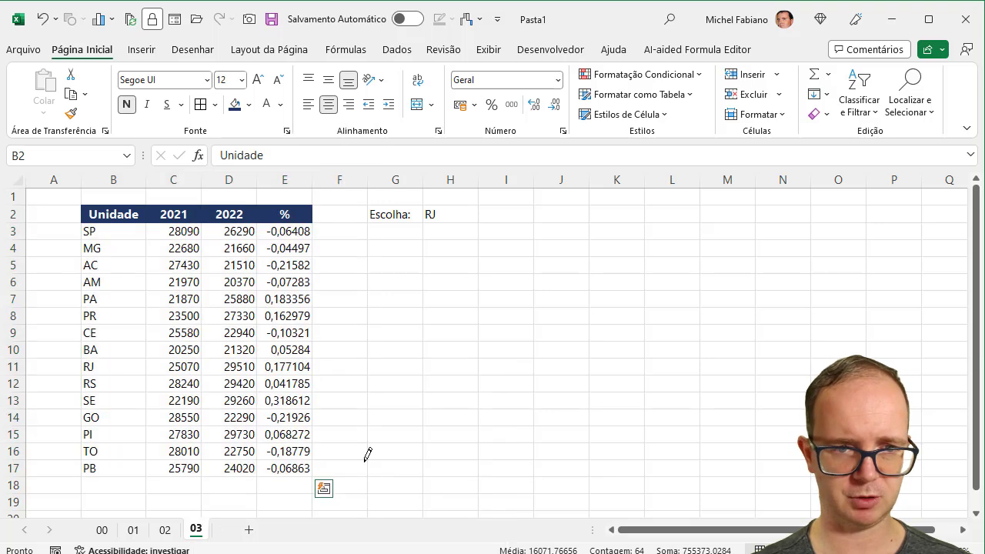
drag(115, 214, 277, 468)
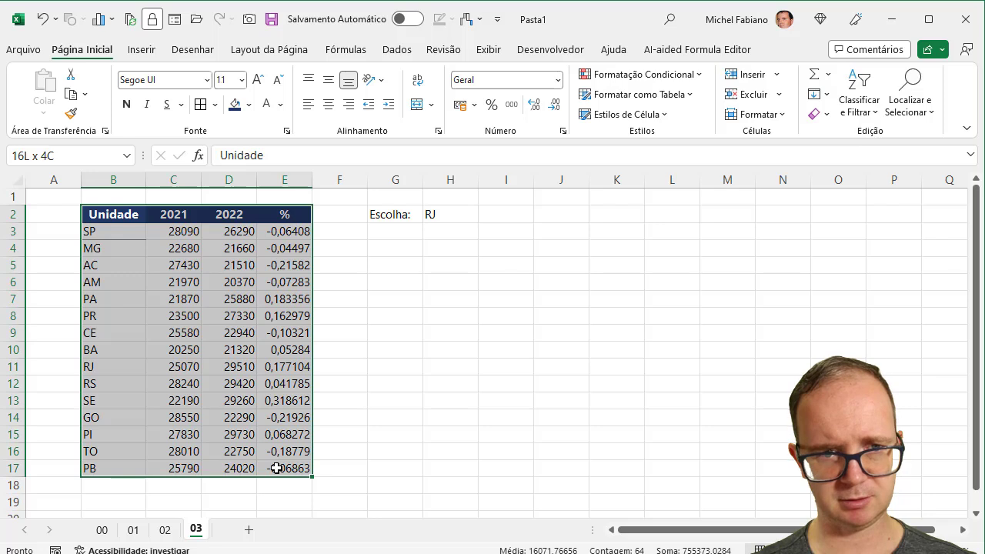
click(199, 106)
click(341, 267)
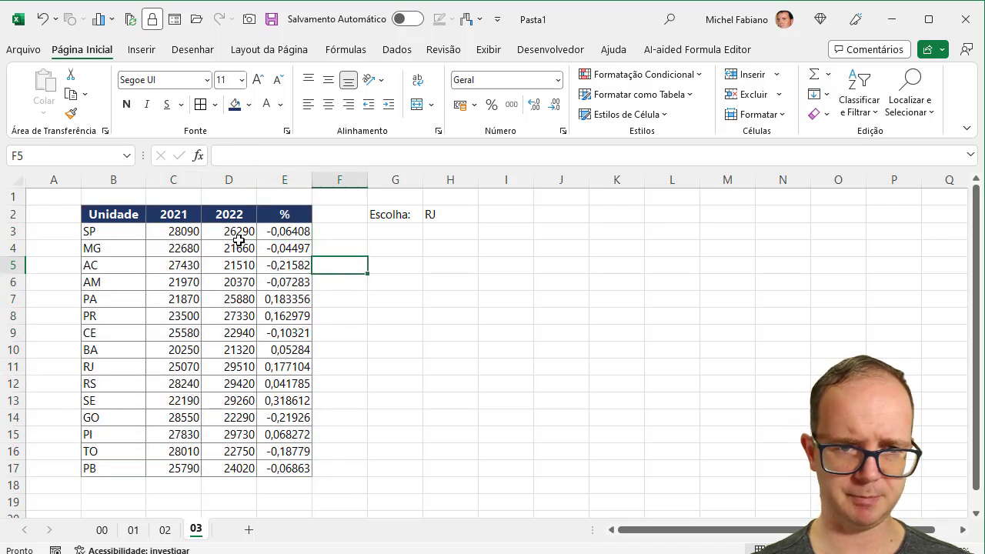
Shrink the 2021 and 2022 figures to size 10 and left-align them.
drag(185, 233, 231, 464)
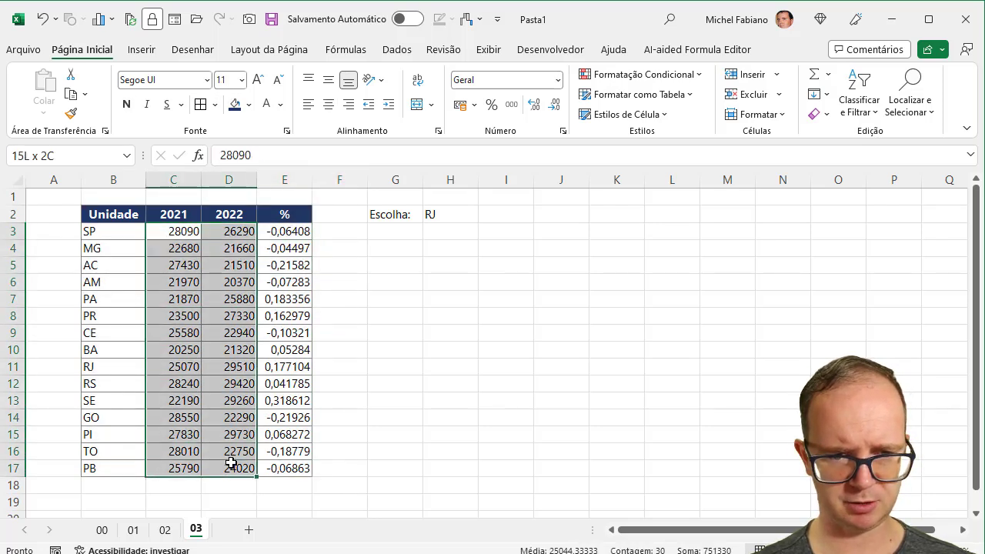
click(279, 83)
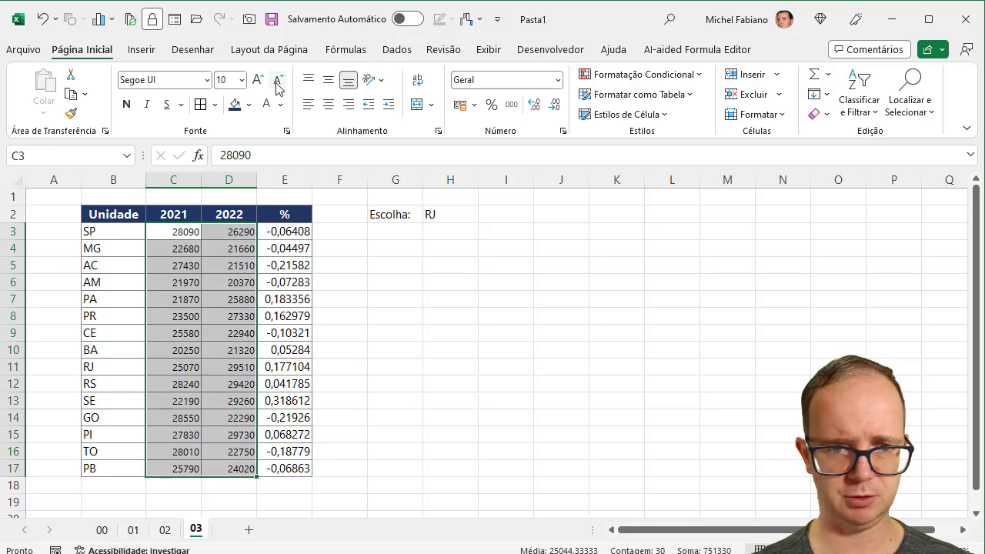
click(333, 108)
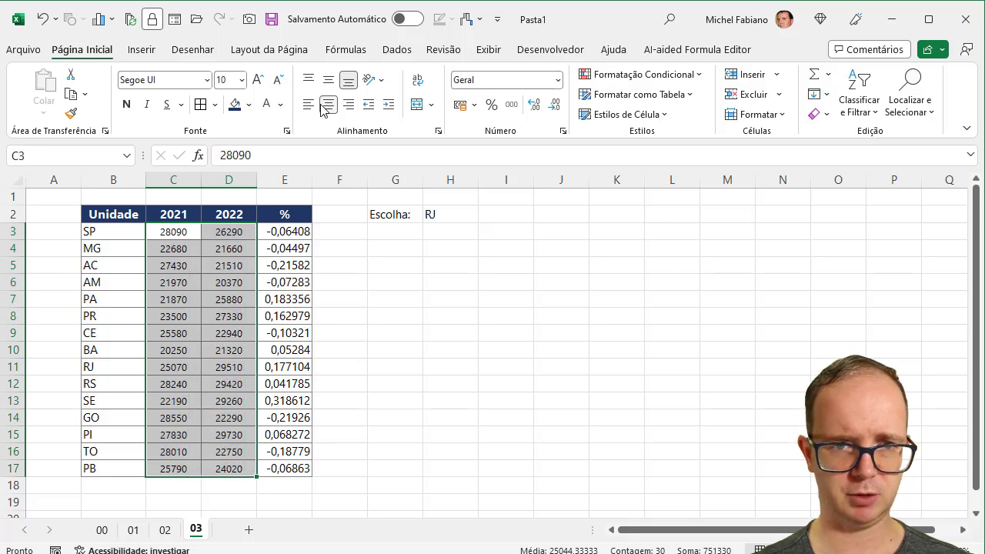
click(309, 105)
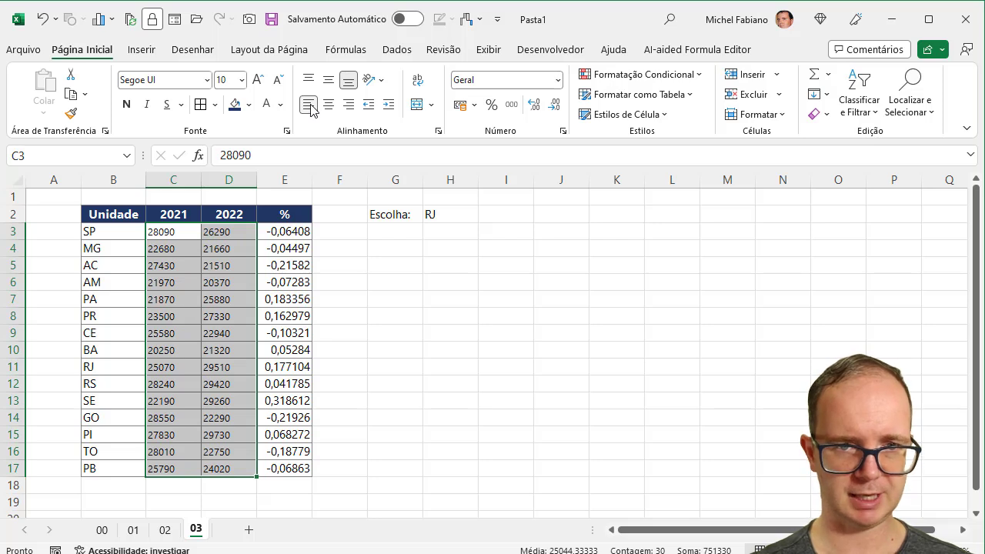
Show the % column as centred percentages with one decimal, like -6,4%.
drag(286, 229, 262, 468)
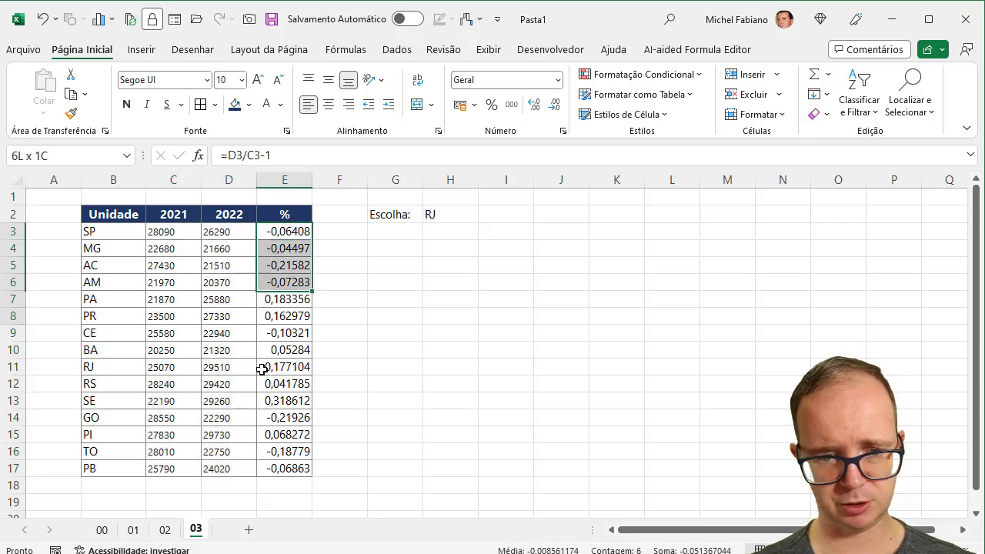
click(491, 106)
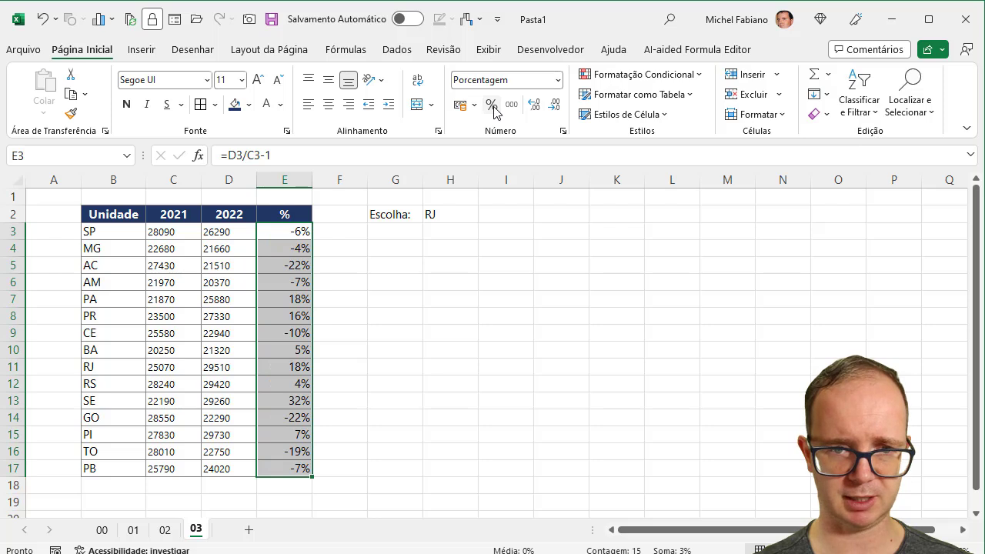
click(533, 105)
click(329, 108)
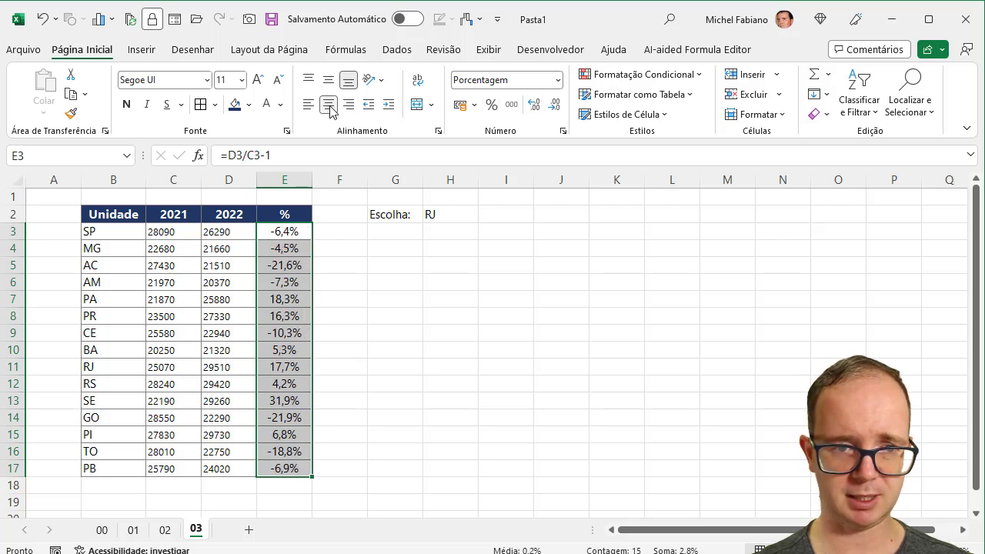
mouse_move(103, 232)
mouse_down()
mouse_move(91, 324)
mouse_move(94, 466)
mouse_up()
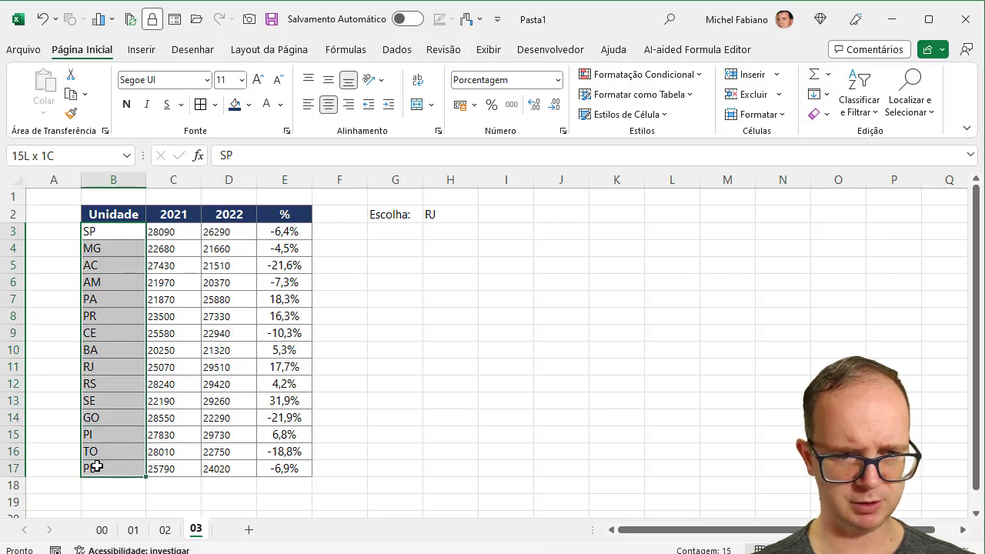
Make the Unidade codes in B3:B17 bold and centred.
click(127, 106)
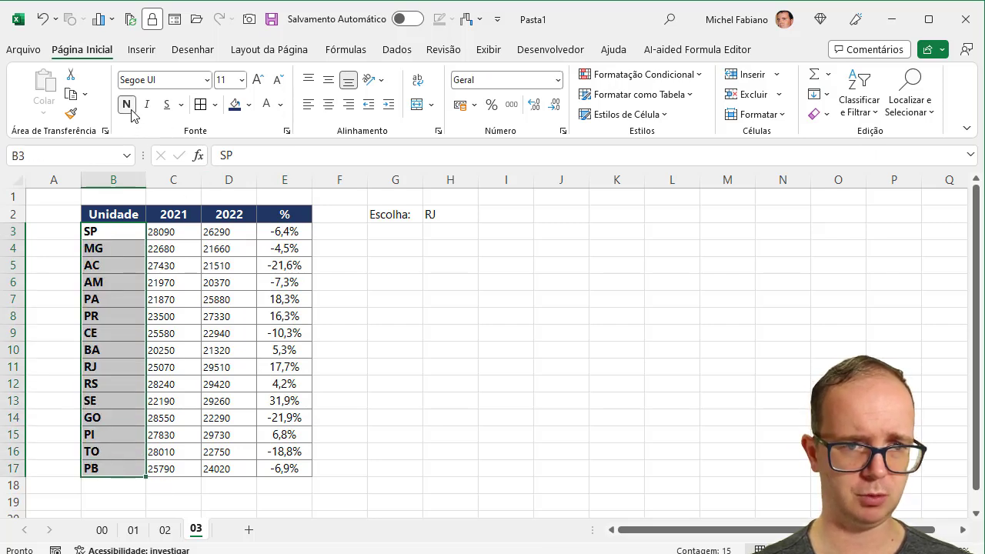
click(329, 104)
click(398, 283)
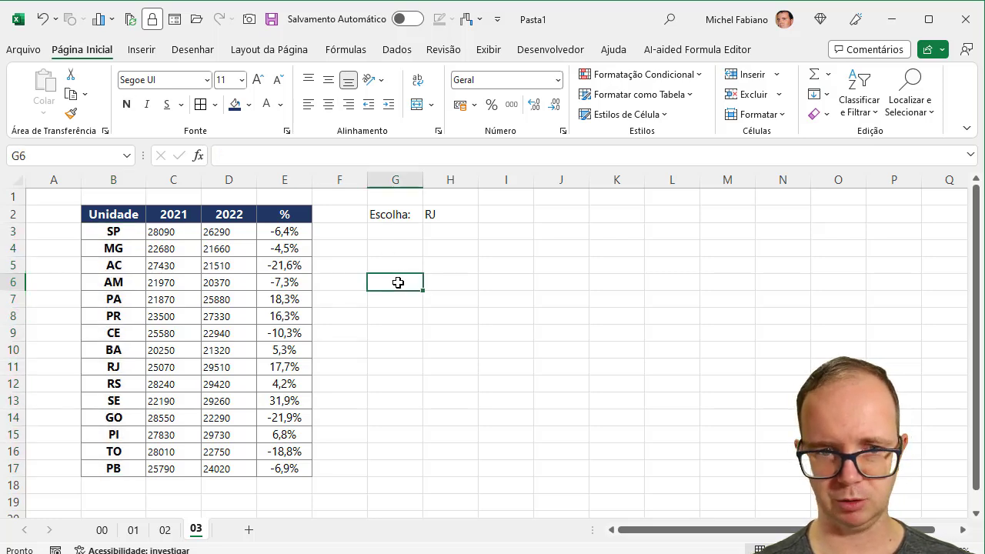
Open the Data Validation settings for the Escolha cell H2.
click(469, 215)
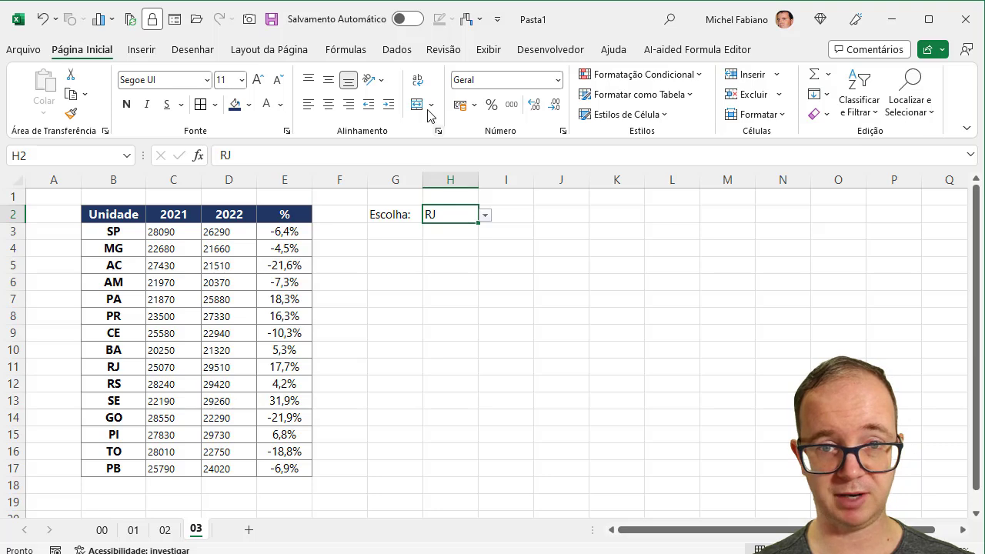
click(397, 49)
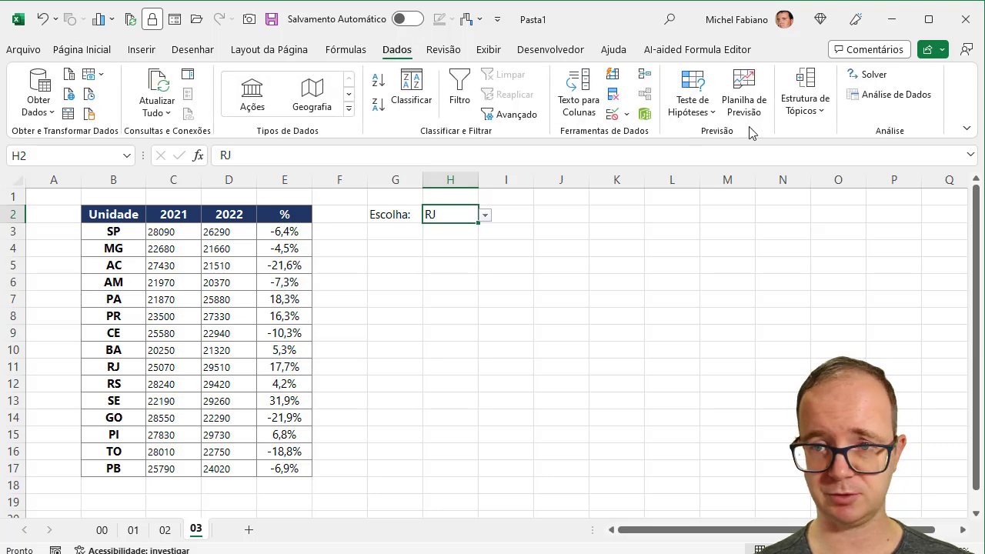
click(627, 114)
Set H2's validation list source to the range B3:B17.
click(647, 135)
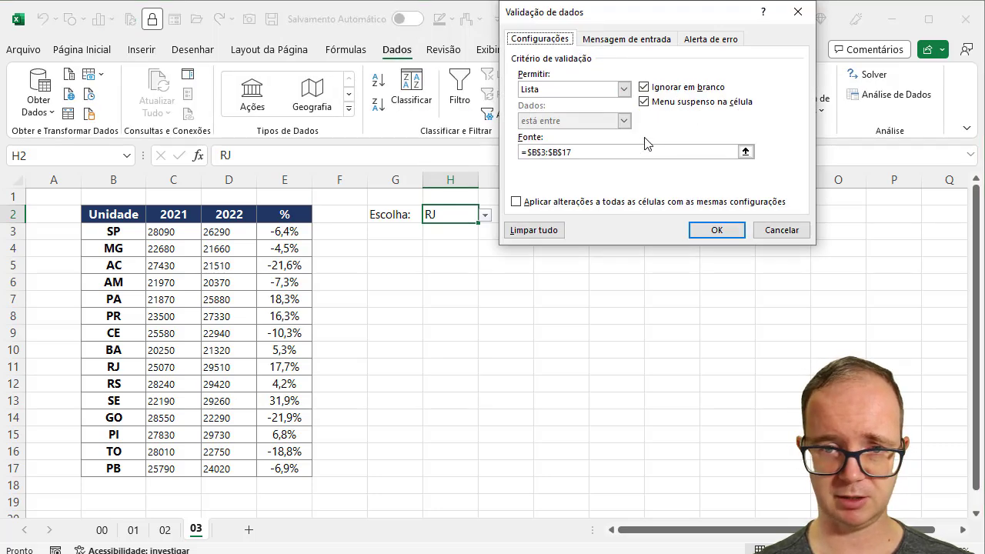
click(612, 151)
key(BackSpace)
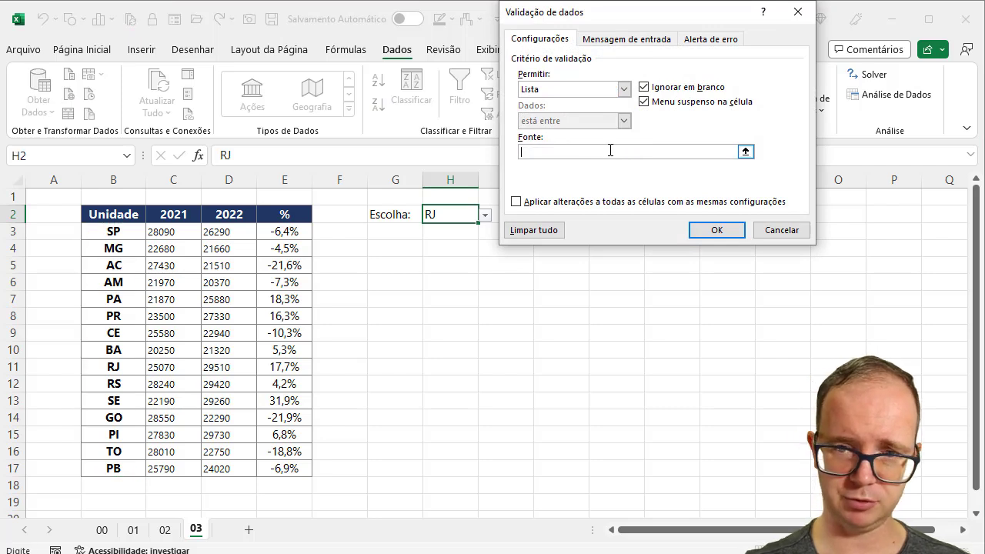
click(113, 232)
drag(114, 232, 108, 468)
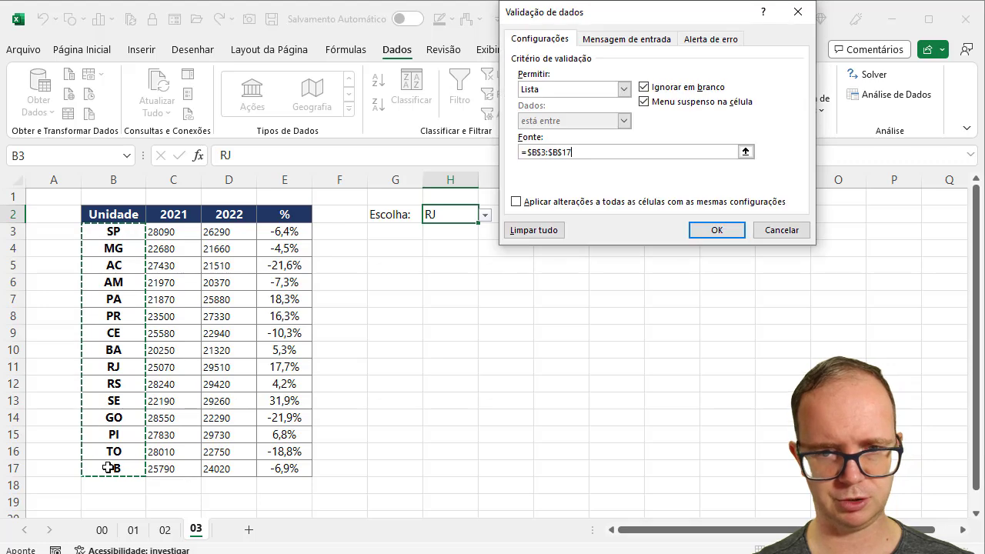
click(717, 229)
Choose MG as the Escolha value from H2's dropdown.
click(486, 214)
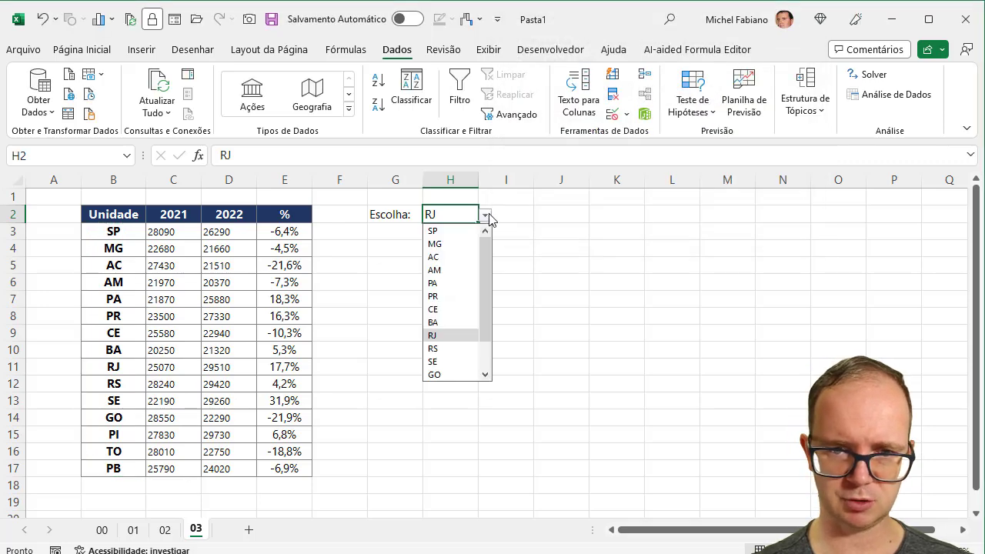
click(435, 244)
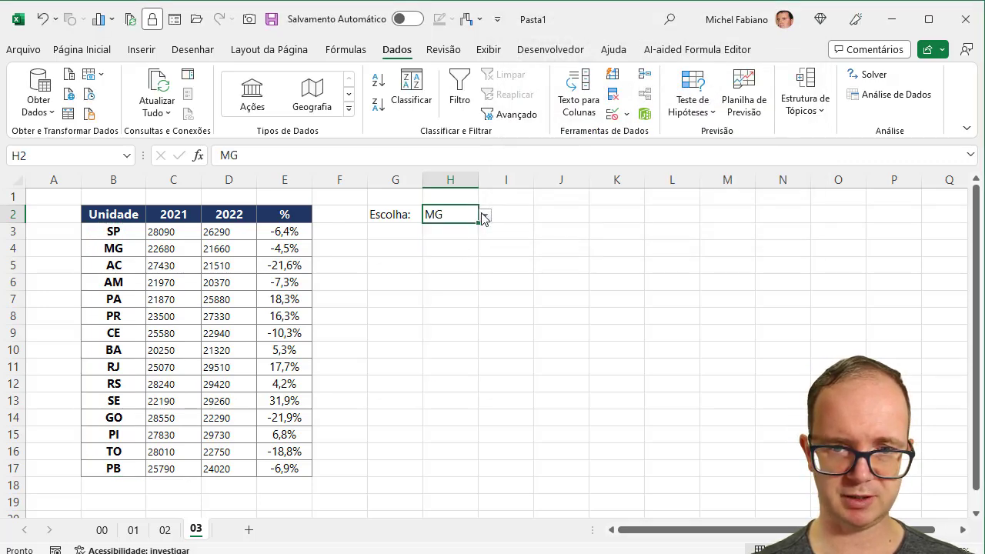
click(484, 217)
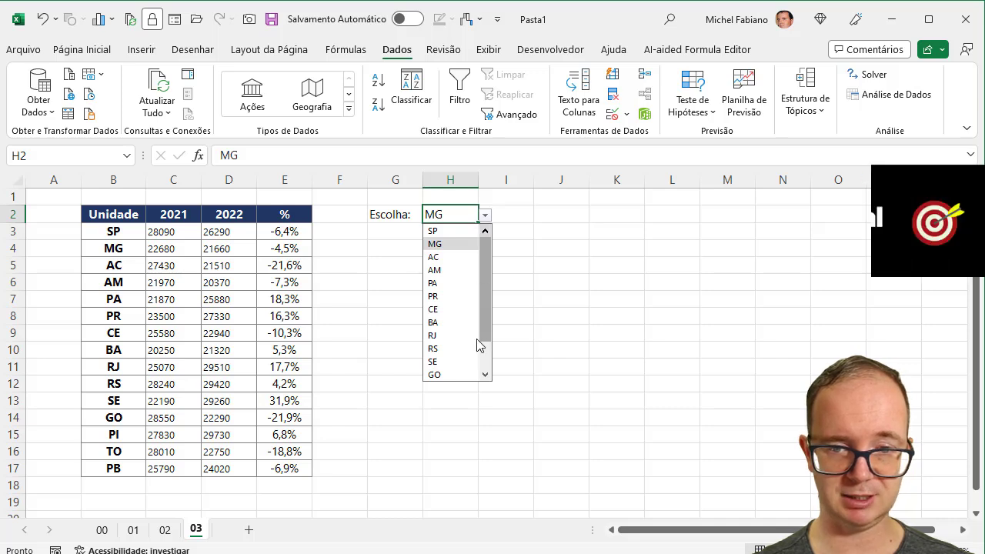
scroll(494, 362, down, 1)
scroll(495, 303, up, 1)
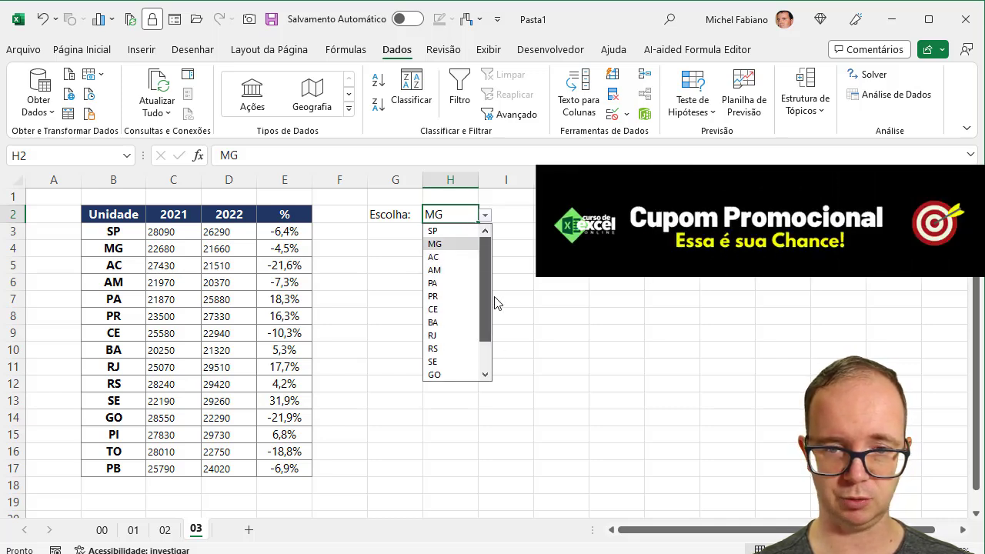
click(127, 232)
drag(126, 232, 292, 474)
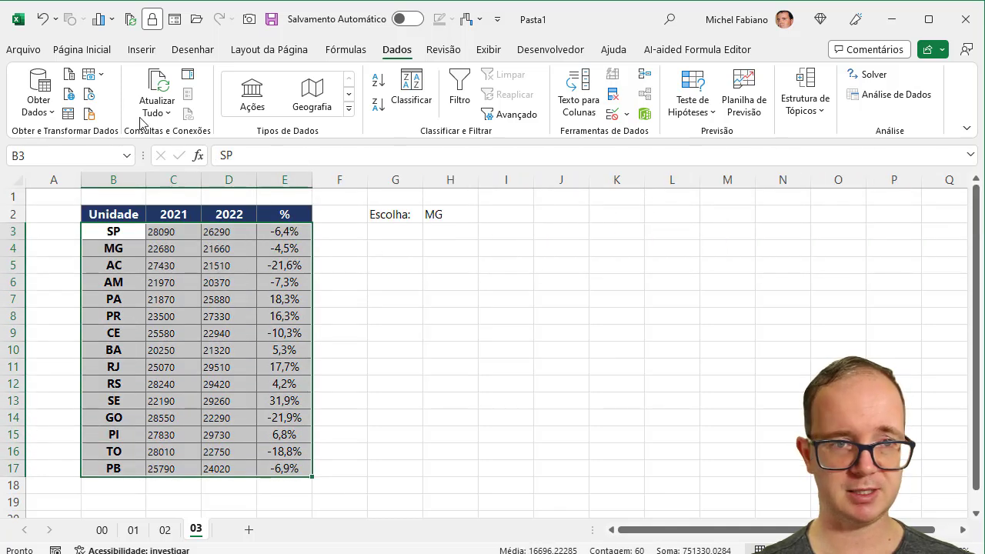
Start a new formula-based conditional rule =$B3=$H$2 for the table body.
click(82, 49)
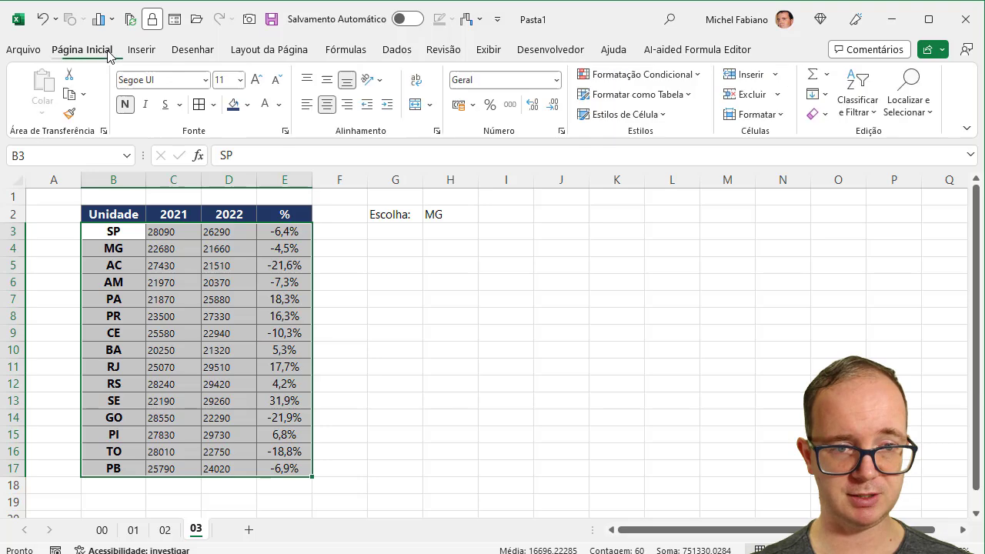
click(631, 74)
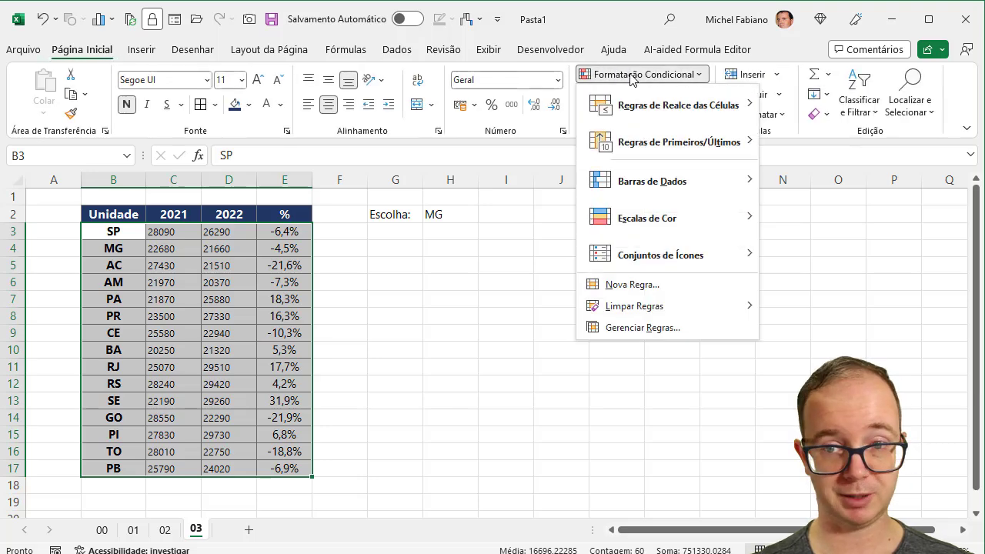
click(633, 285)
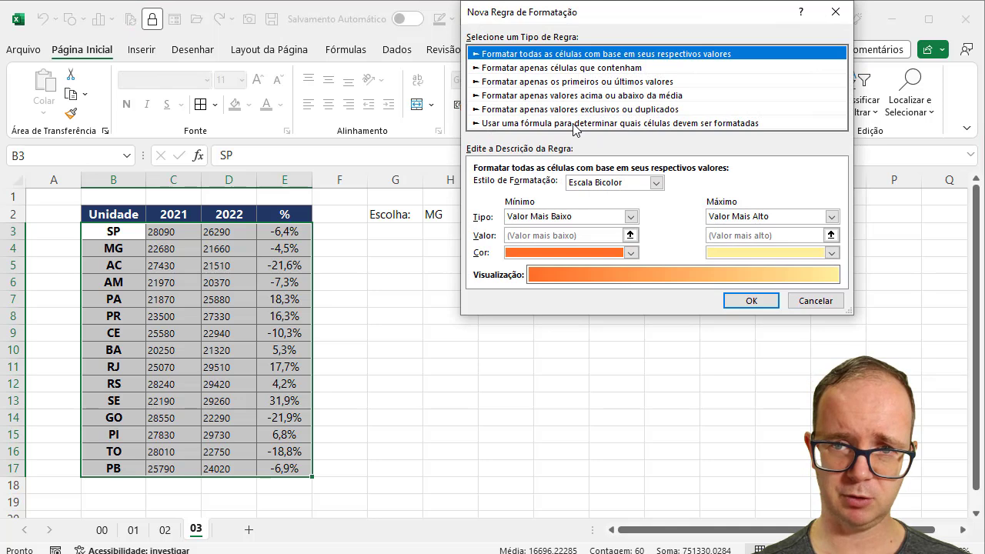
click(579, 123)
click(525, 187)
text(=)
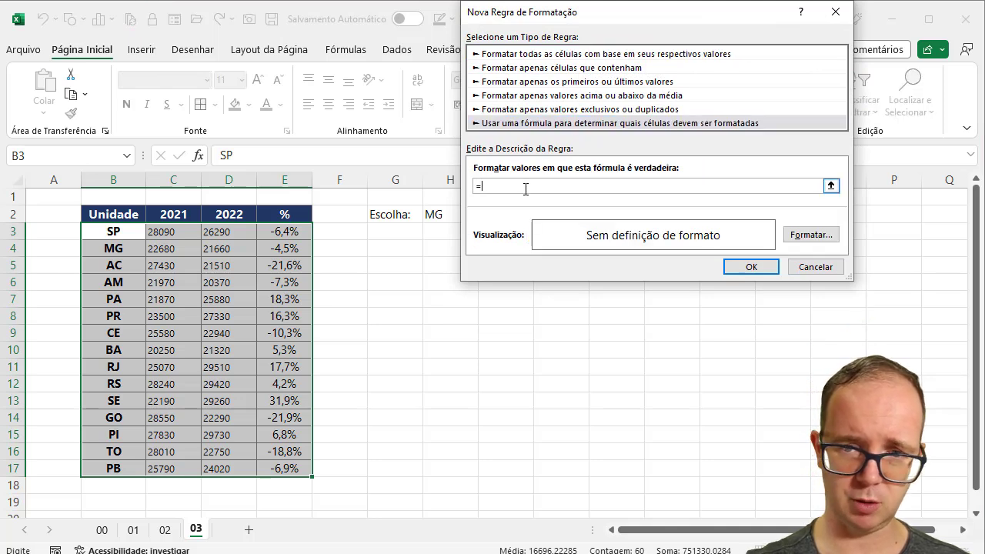
click(108, 236)
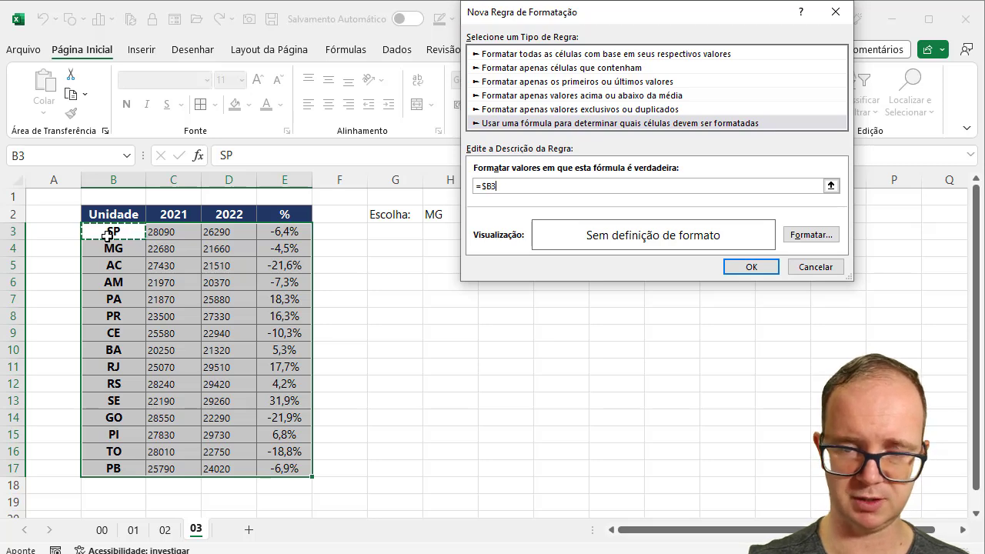
key(F4)
key(F4)
text(=)
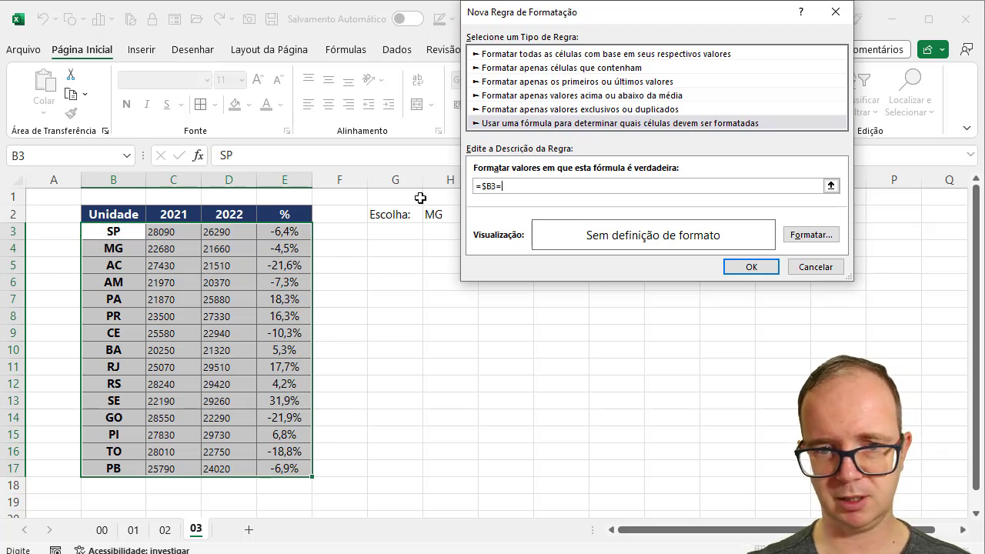
click(433, 215)
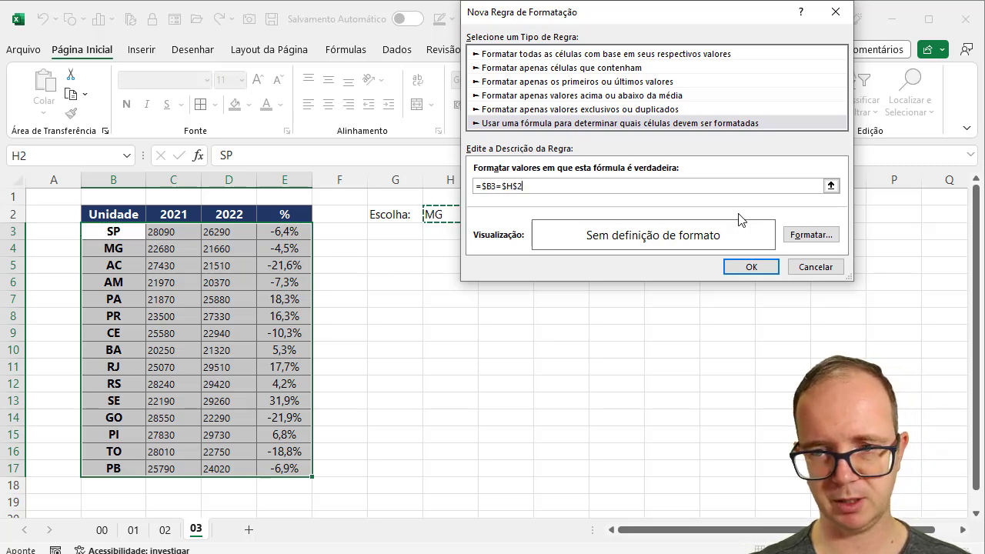
Give the row highlight rule a gold fill and confirm it.
click(811, 234)
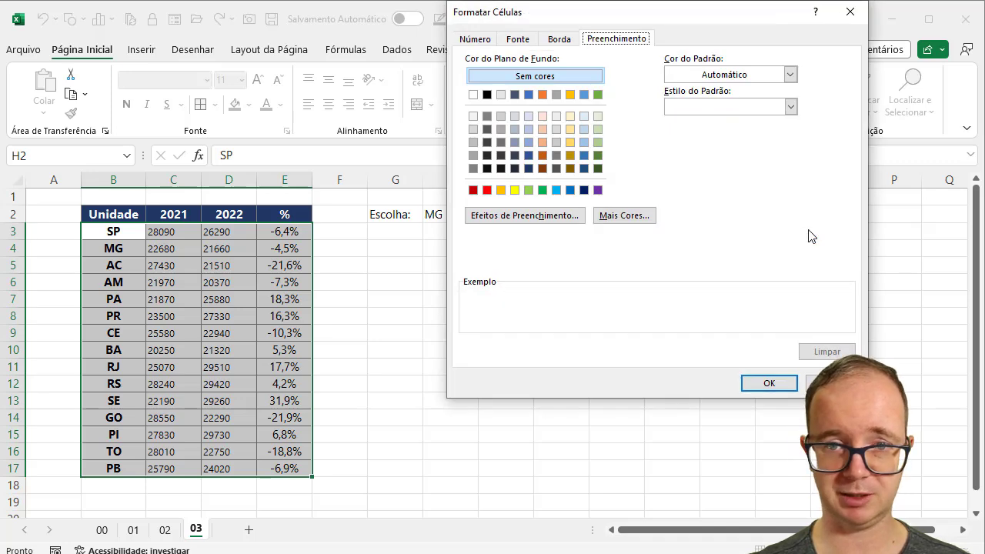
click(570, 94)
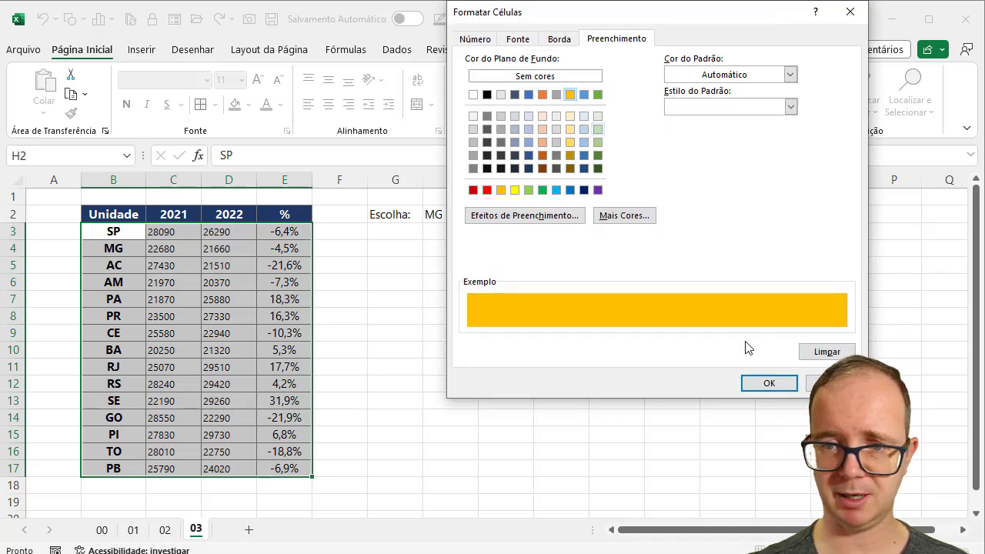
click(761, 385)
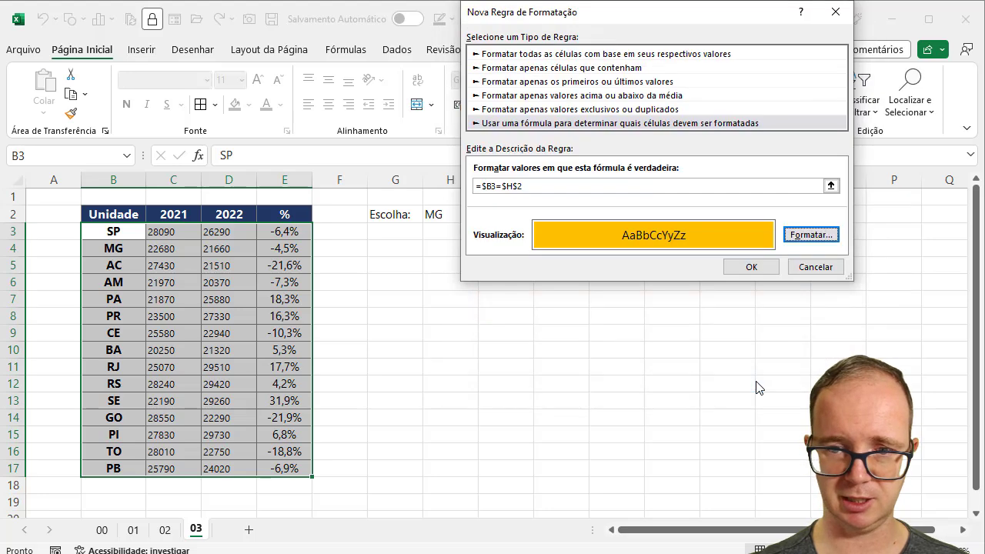
click(755, 267)
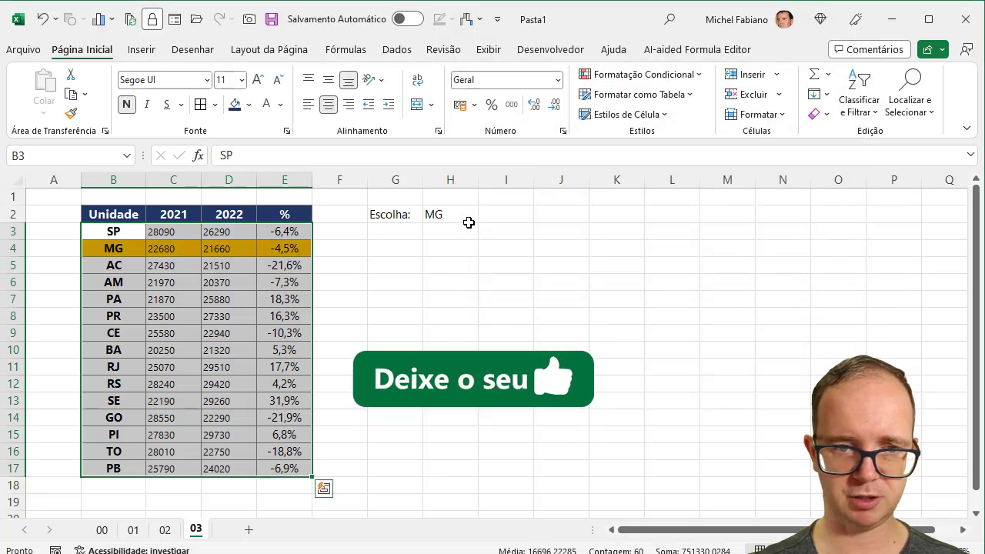
Switch Escolha through PR and BA, ending on RS, to test the highlight.
click(468, 215)
click(486, 216)
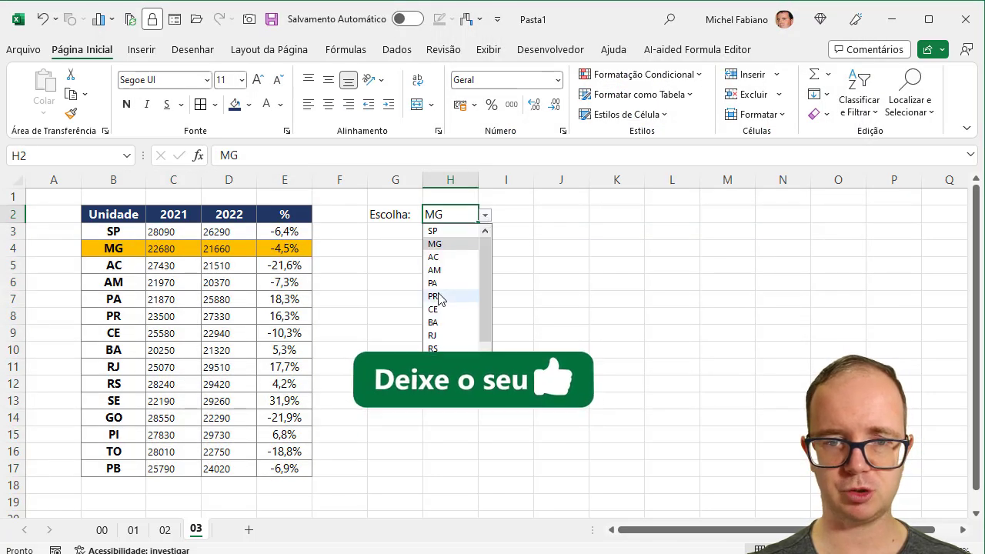
click(438, 295)
click(485, 216)
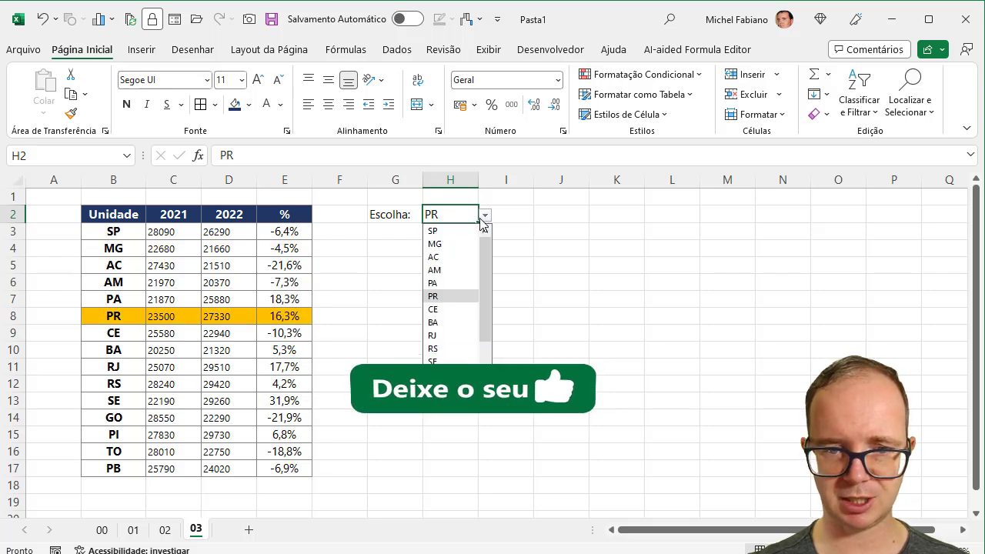
click(433, 325)
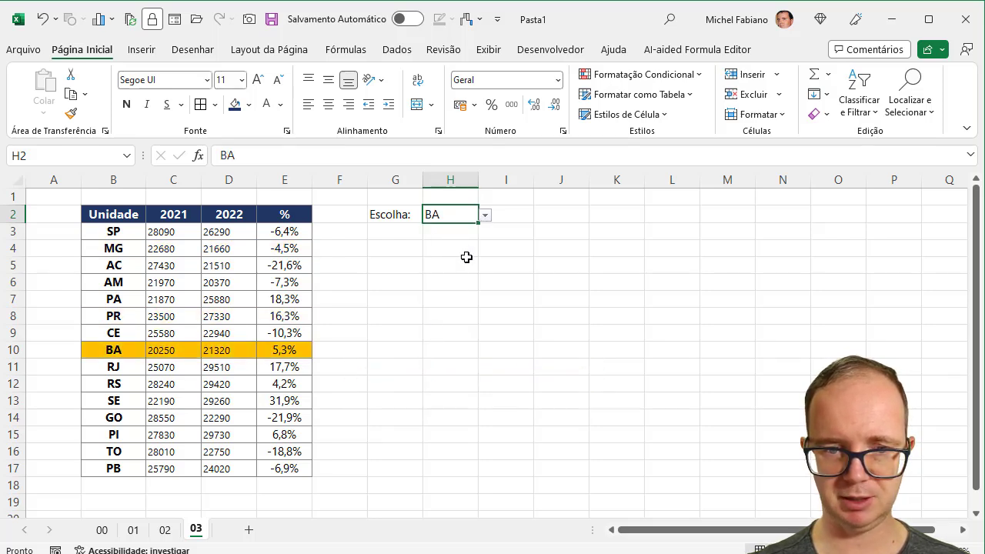
click(485, 216)
click(440, 349)
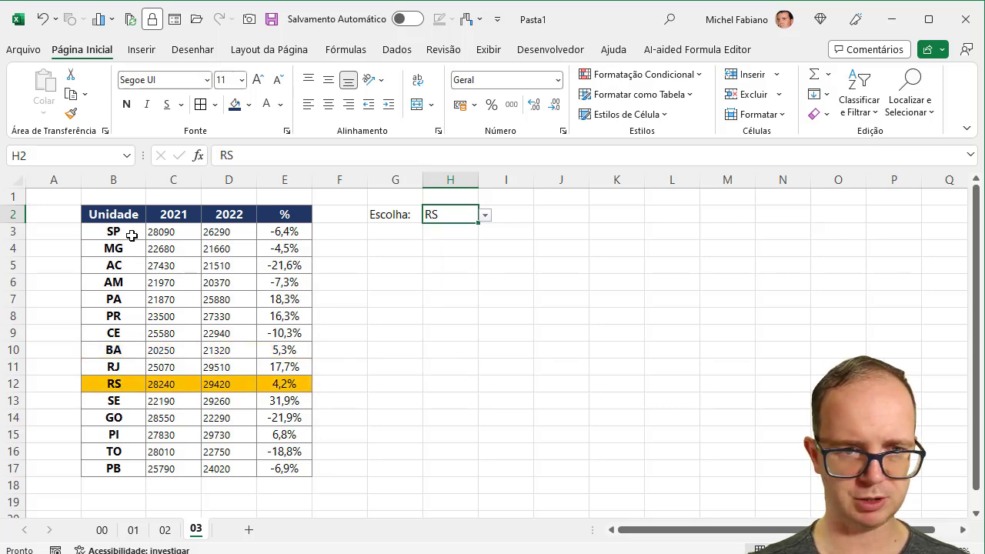
Add solid blue data bars to the 2021 values in C3:C17.
drag(166, 231, 164, 466)
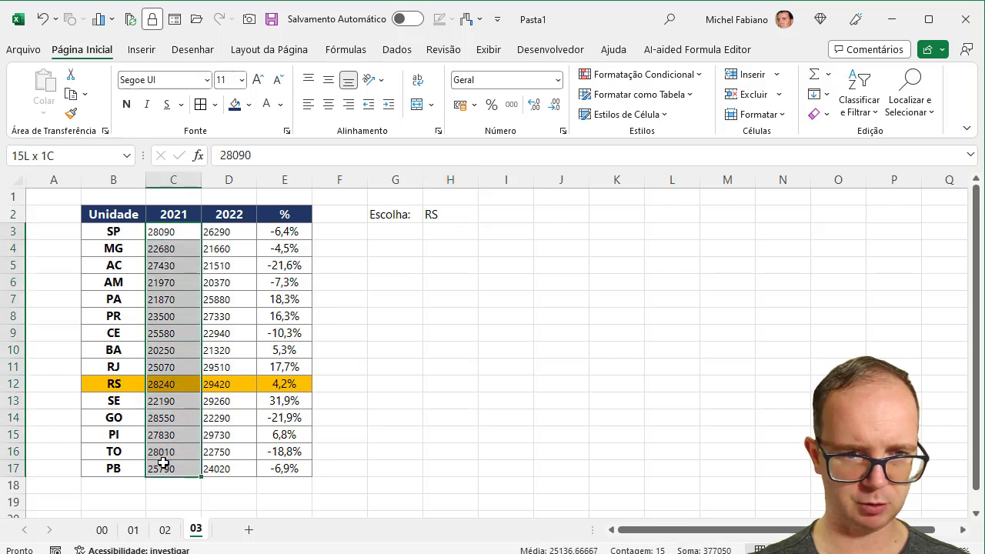
click(701, 74)
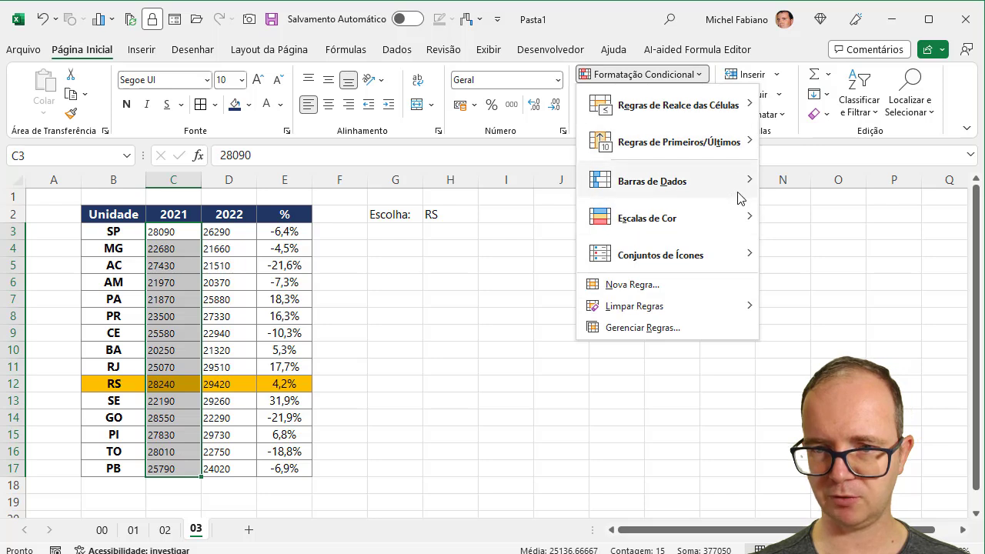
mouse_move(745, 189)
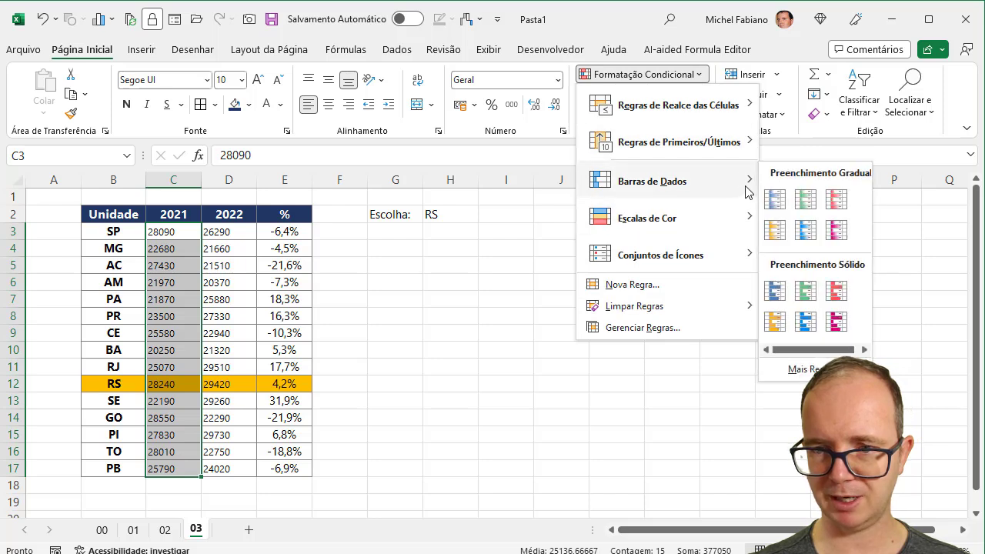
click(806, 321)
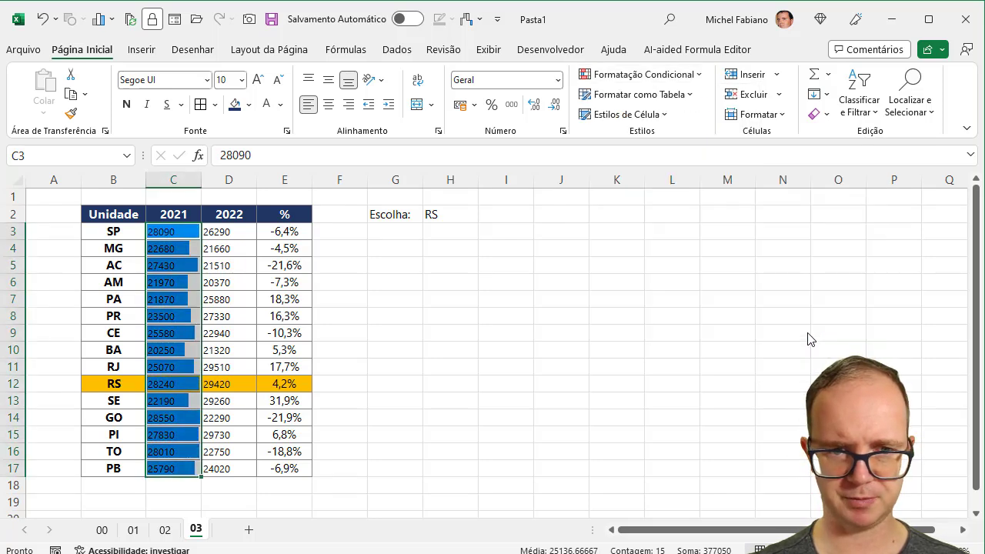
Add solid green data bars to the 2022 values in D3:D17.
drag(229, 231, 221, 468)
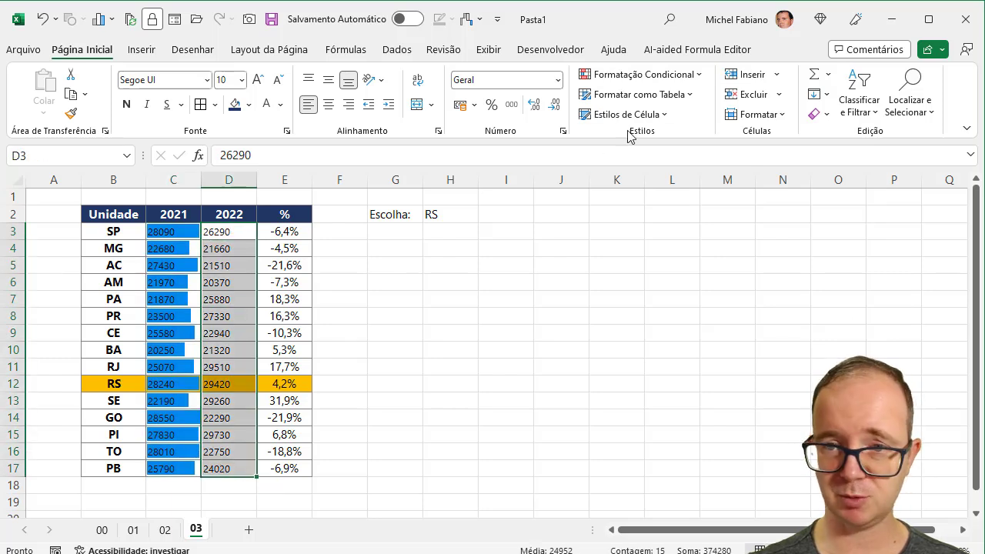
click(702, 76)
mouse_move(751, 189)
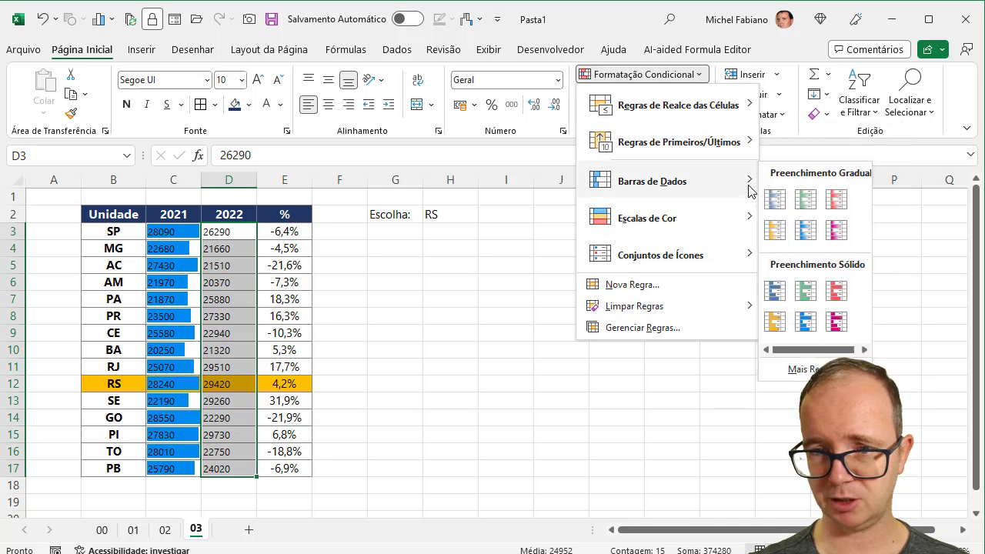
click(805, 291)
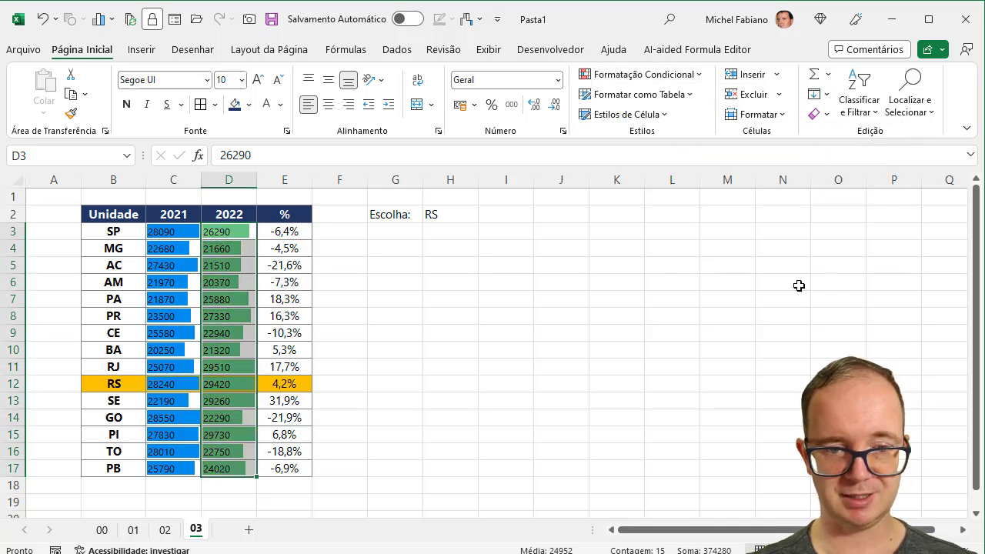
click(799, 285)
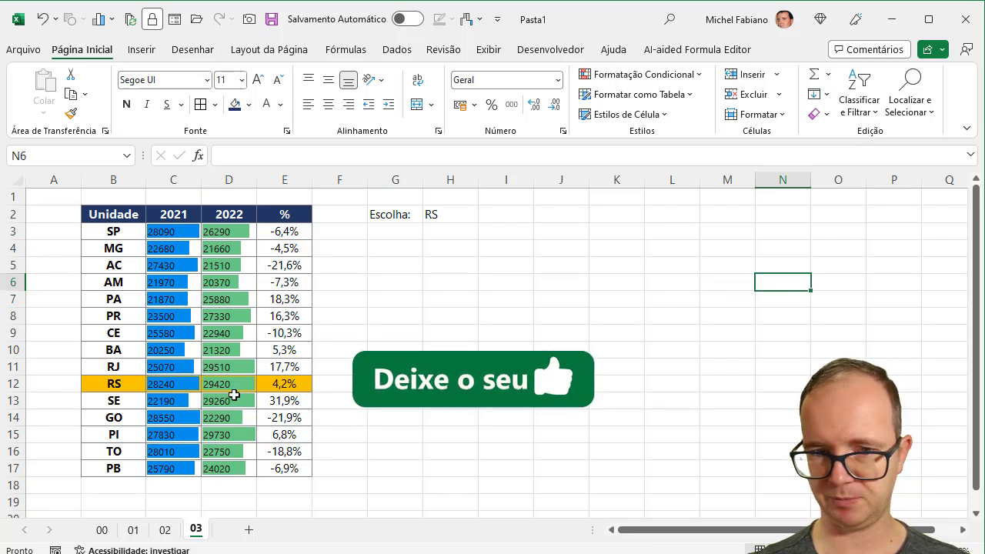
Choose AM as the Escolha unit in H2.
click(435, 214)
click(485, 215)
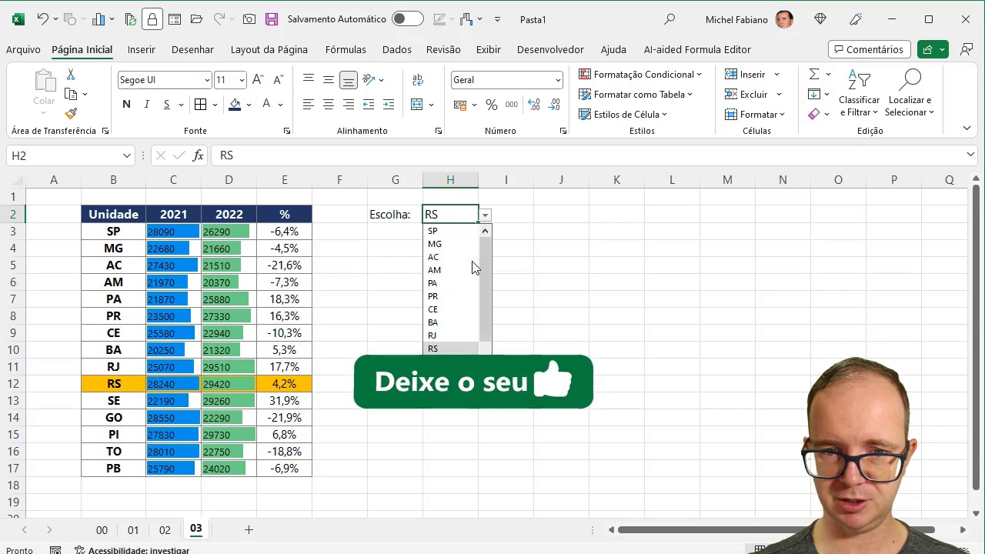
click(465, 270)
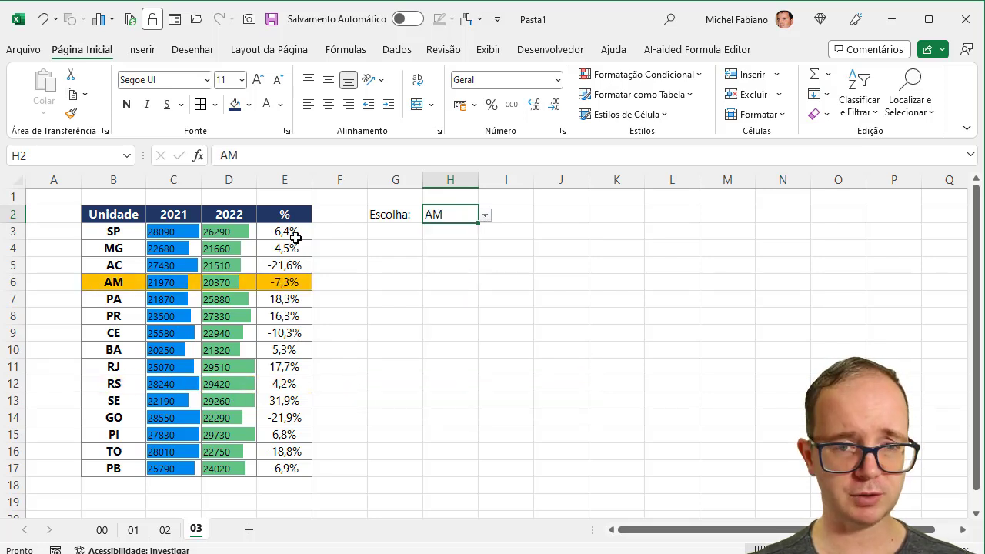
drag(296, 239, 290, 460)
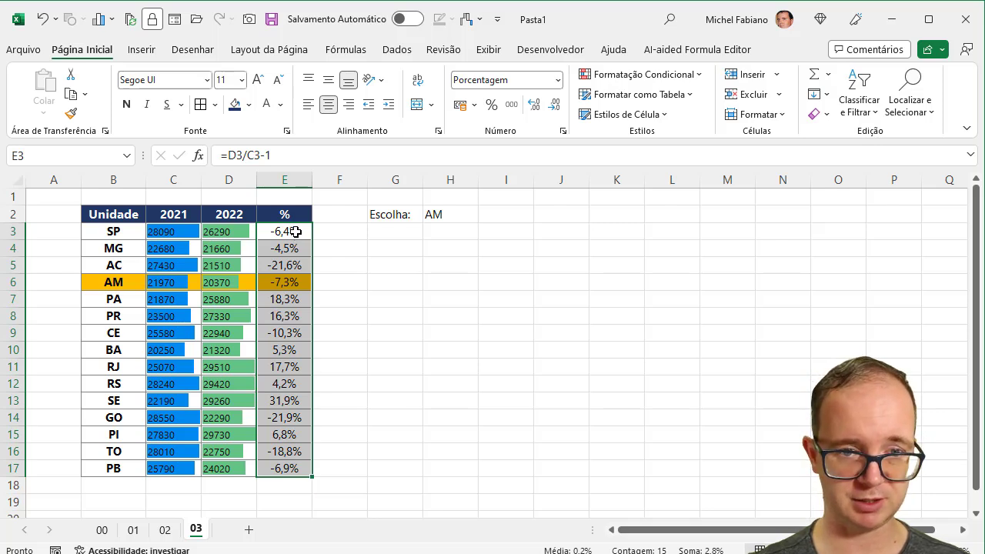
Highlight % values less than 0 in E3:E17 with the red fill style.
mouse_move(296, 231)
mouse_down()
mouse_move(272, 479)
mouse_move(274, 470)
mouse_up()
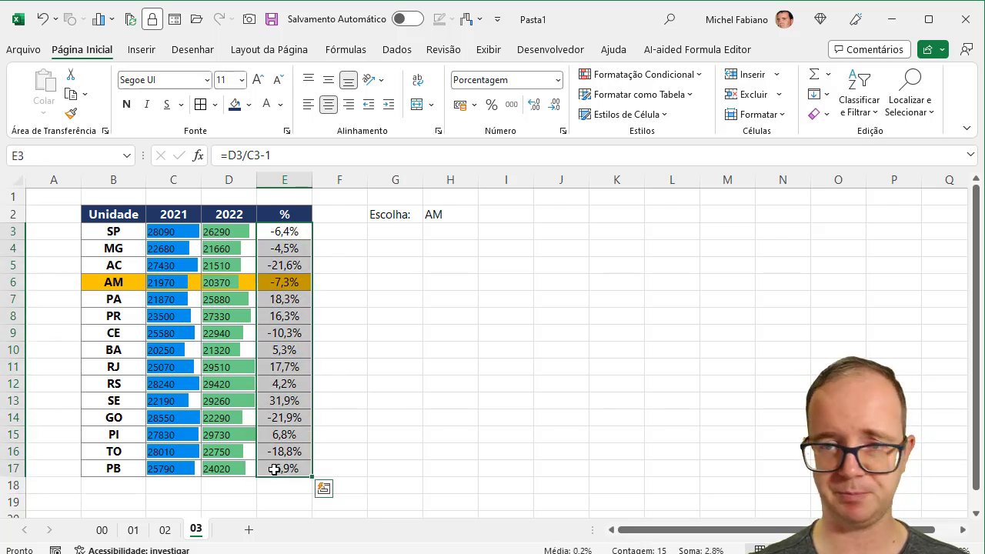
click(696, 74)
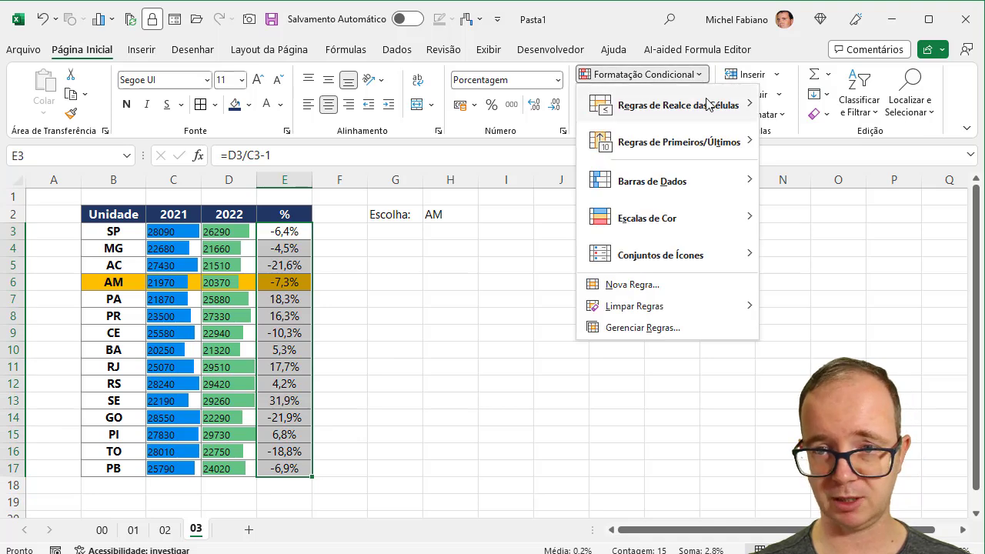
mouse_move(721, 108)
click(802, 143)
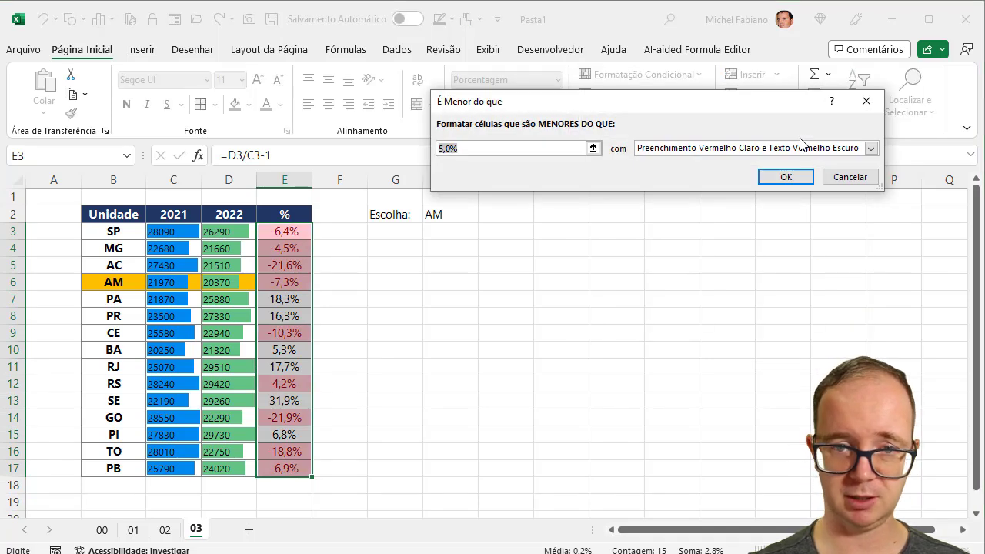
text(0)
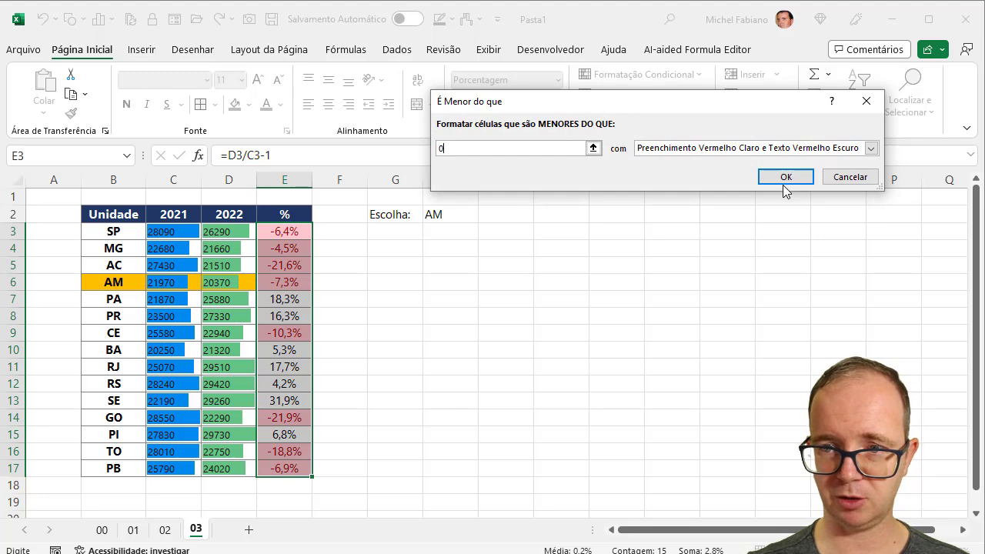
click(785, 185)
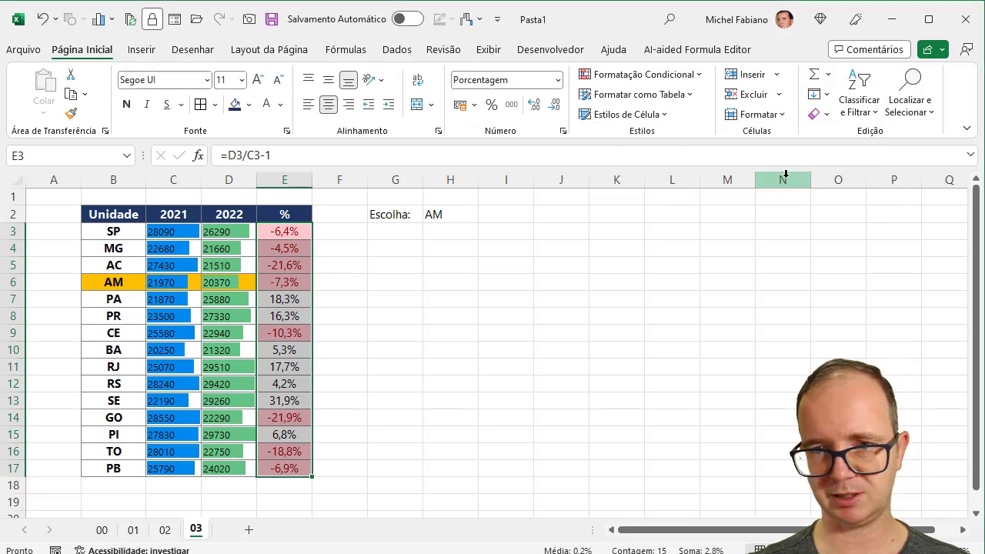
Highlight % values greater than 0 with green fill and dark green text.
click(699, 76)
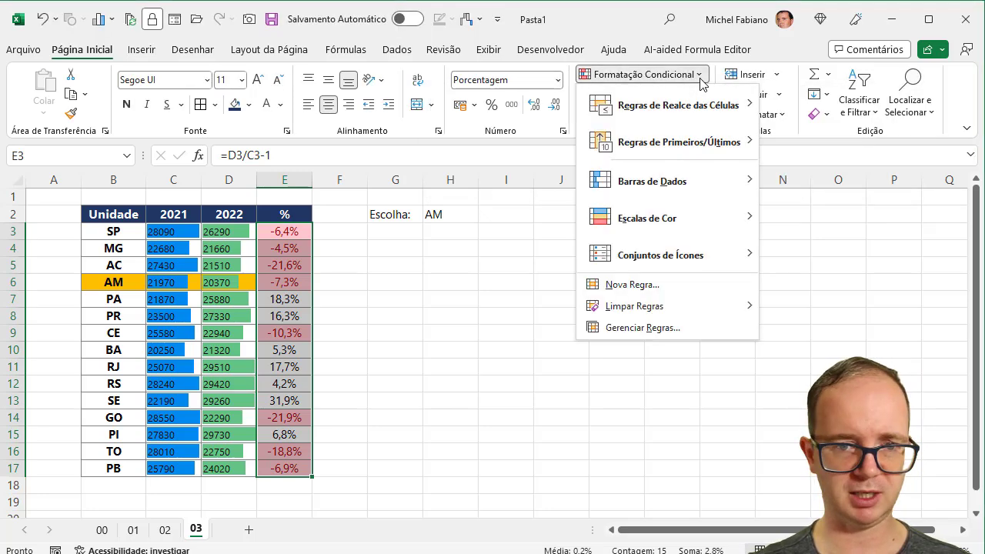
mouse_move(739, 106)
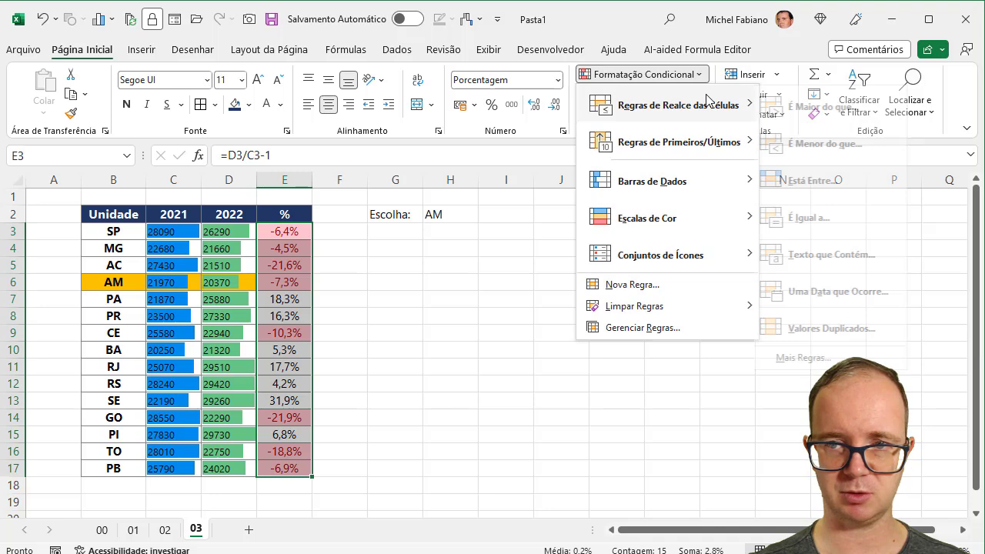
click(816, 105)
text(0)
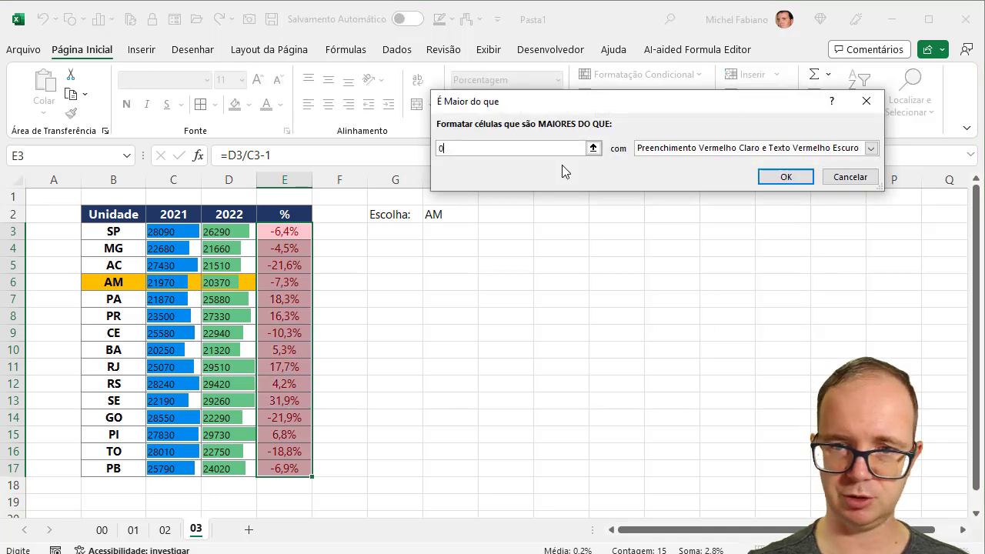
click(802, 149)
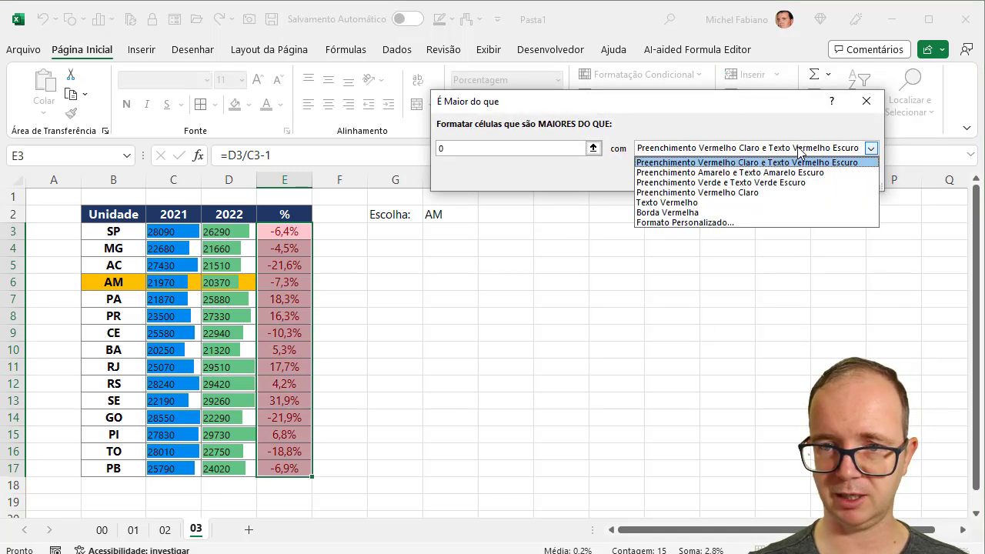
click(737, 183)
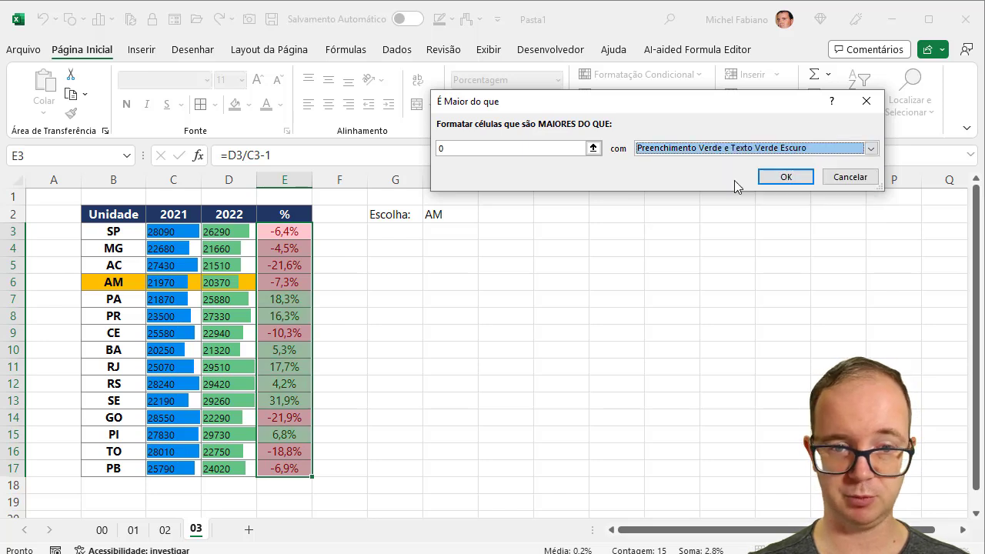
click(781, 181)
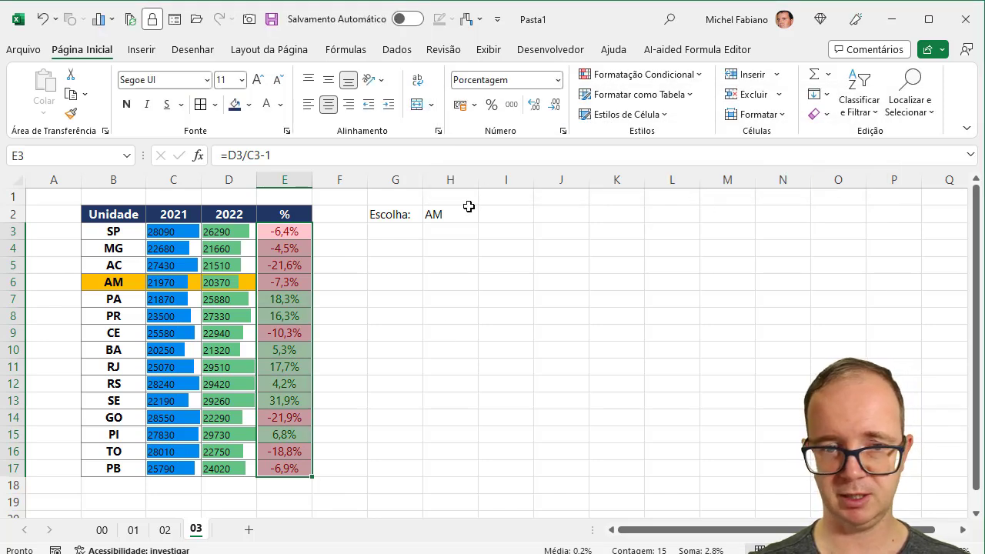
click(474, 212)
click(486, 223)
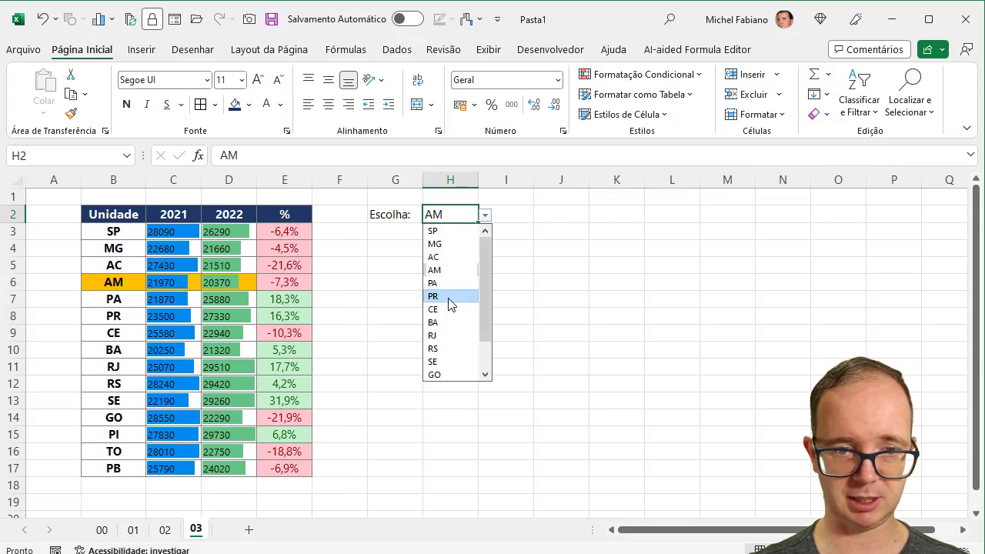
Pick PR from the H2 dropdown so the orange highlight lands on the PR row.
click(448, 296)
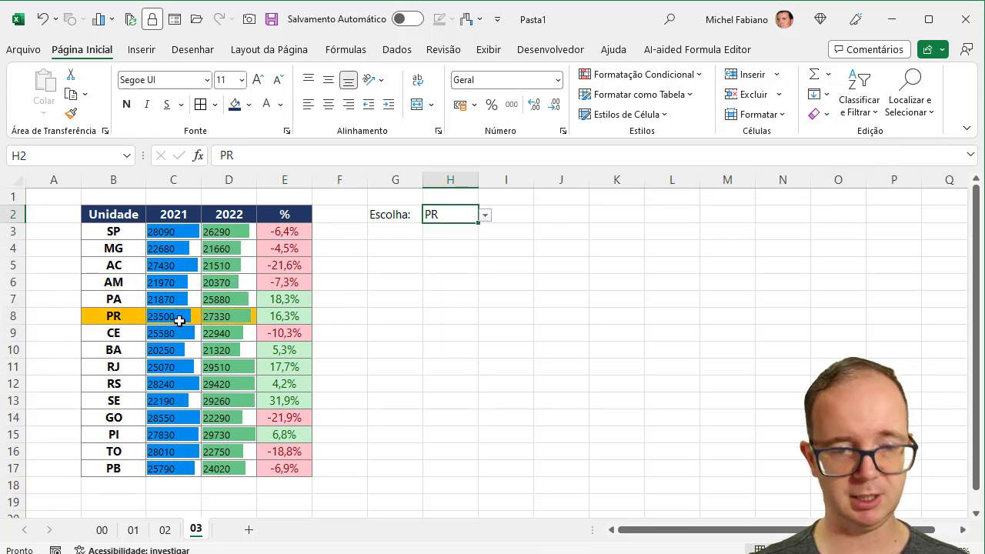